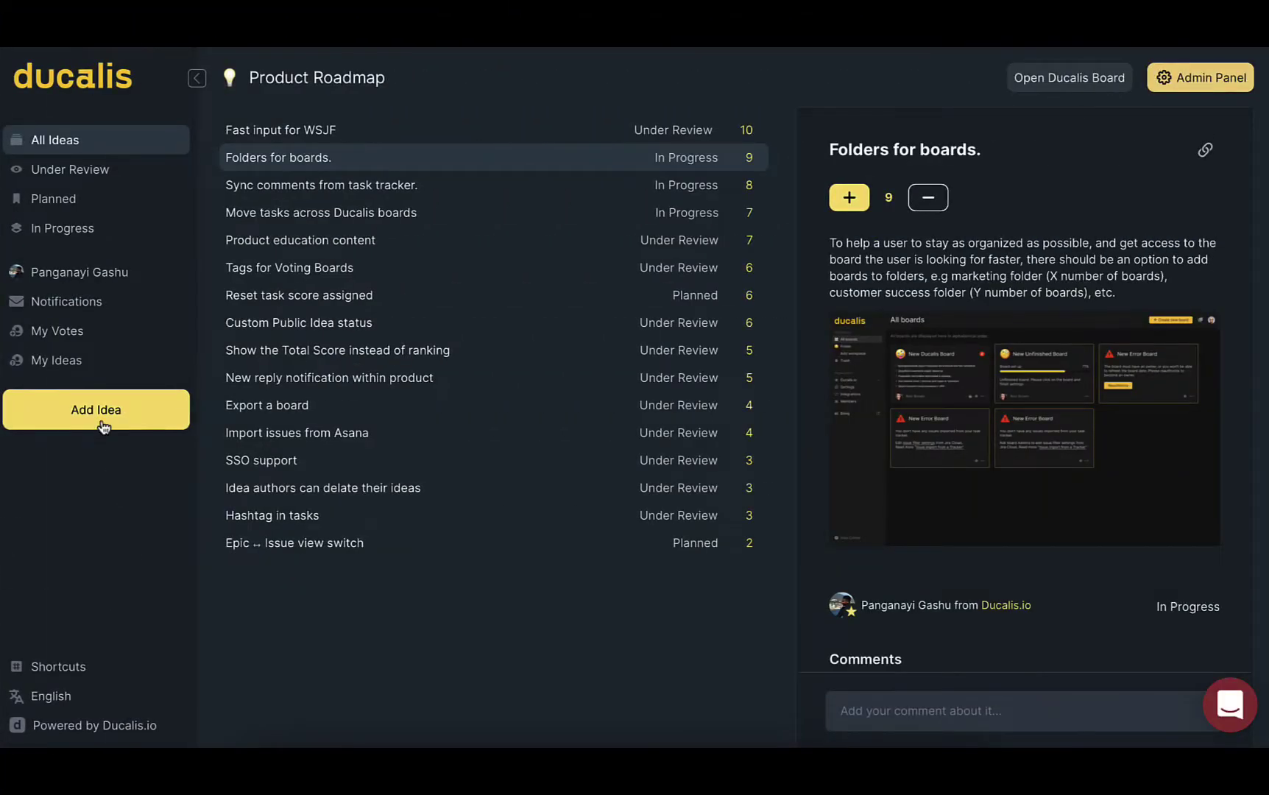
Start a new idea on the Product Roadmap voting board titled "Add more issue filters in Ducalis".
click(176, 411)
text(Add more issue filters in Ducalis)
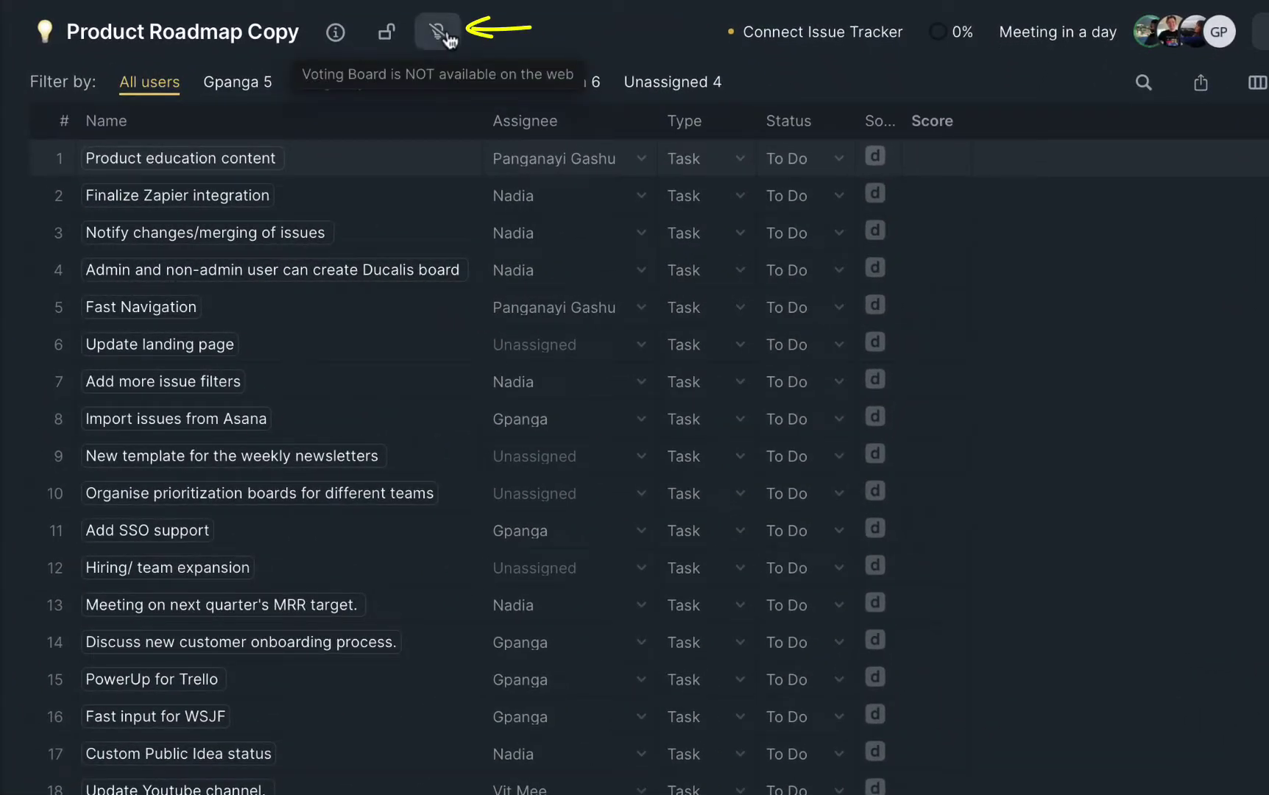
Publish the voting board of Product Roadmap Copy on the web.
click(446, 36)
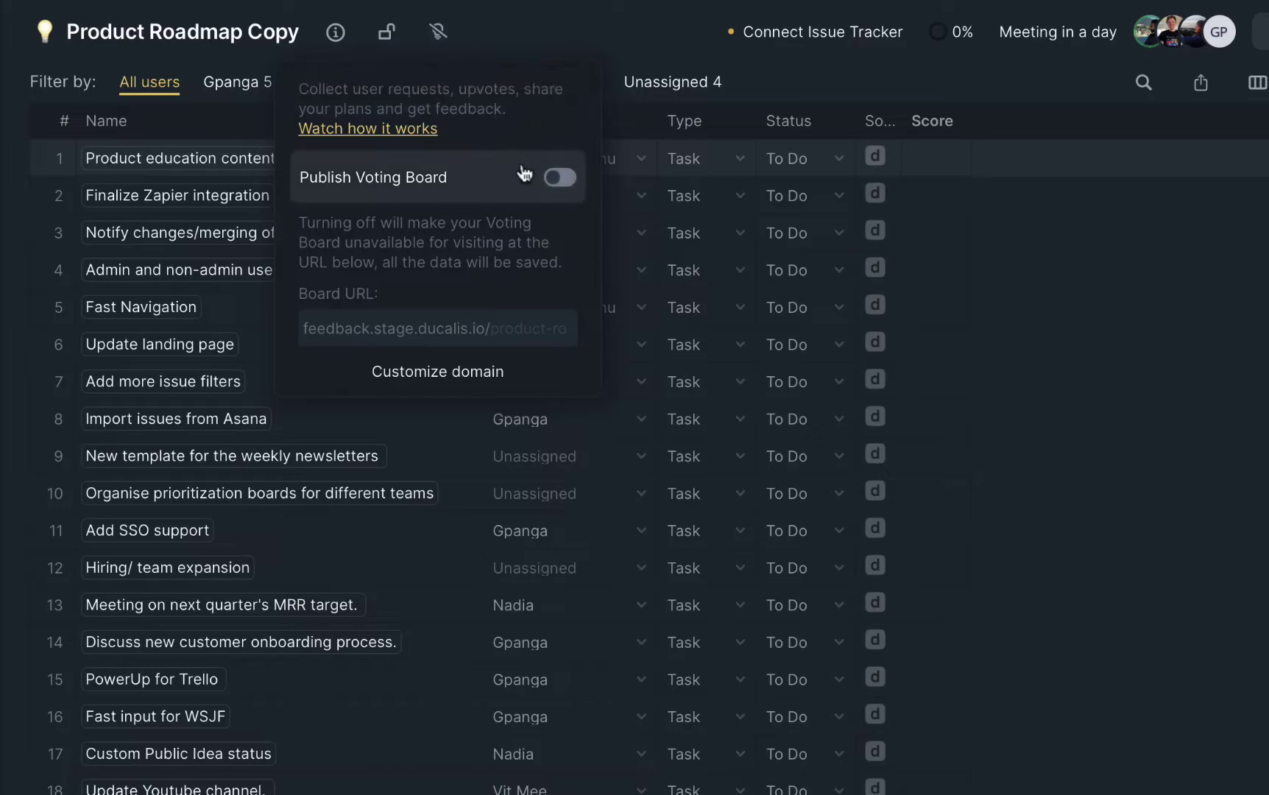
click(561, 178)
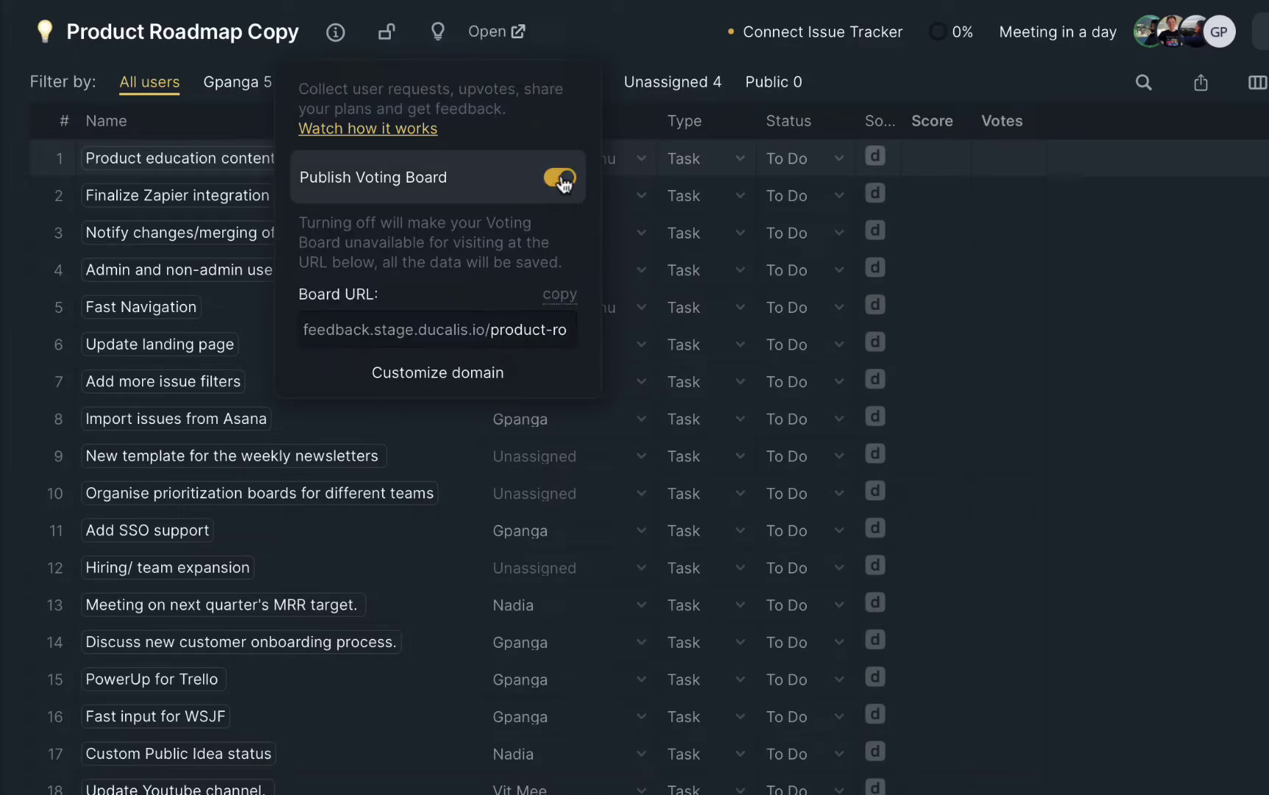
click(612, 92)
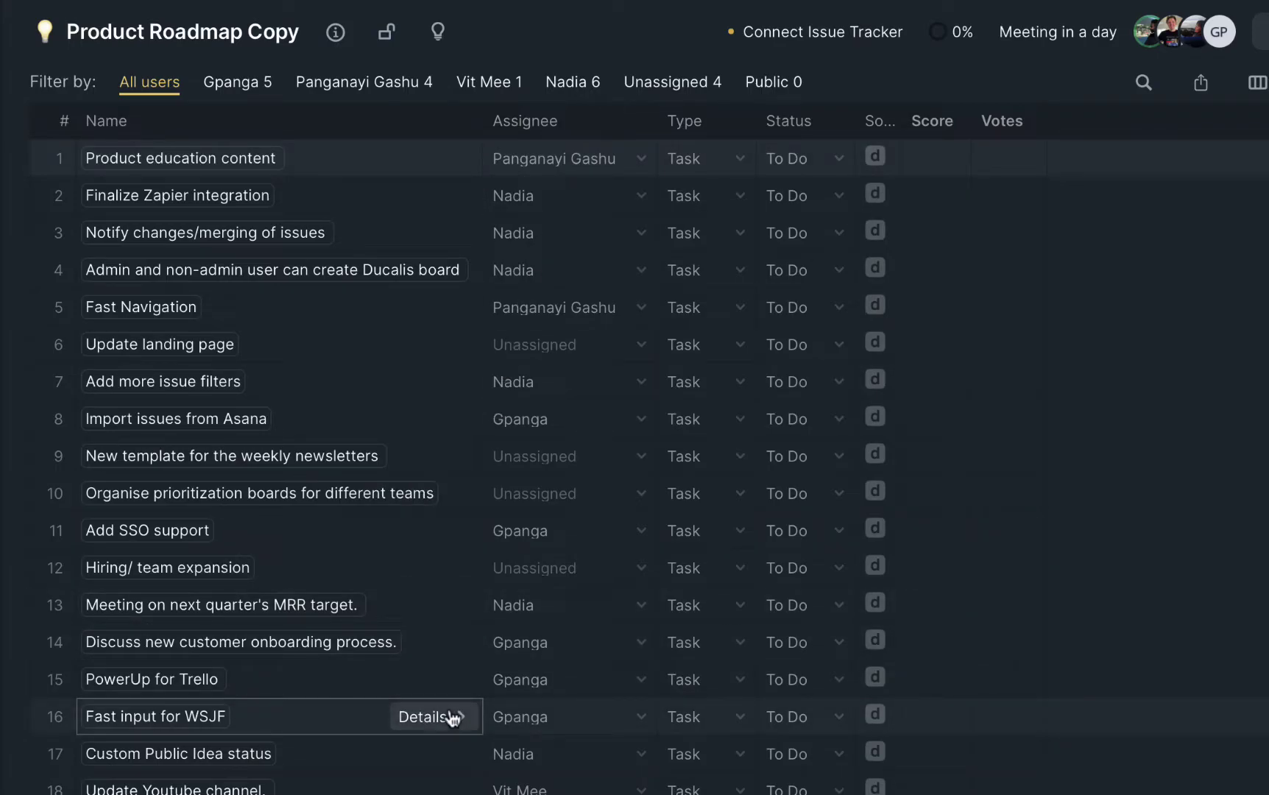
Create a public idea from the "Fast input for WSJF" issue with the description "Add fast input to boards created with WSJF template.".
click(452, 718)
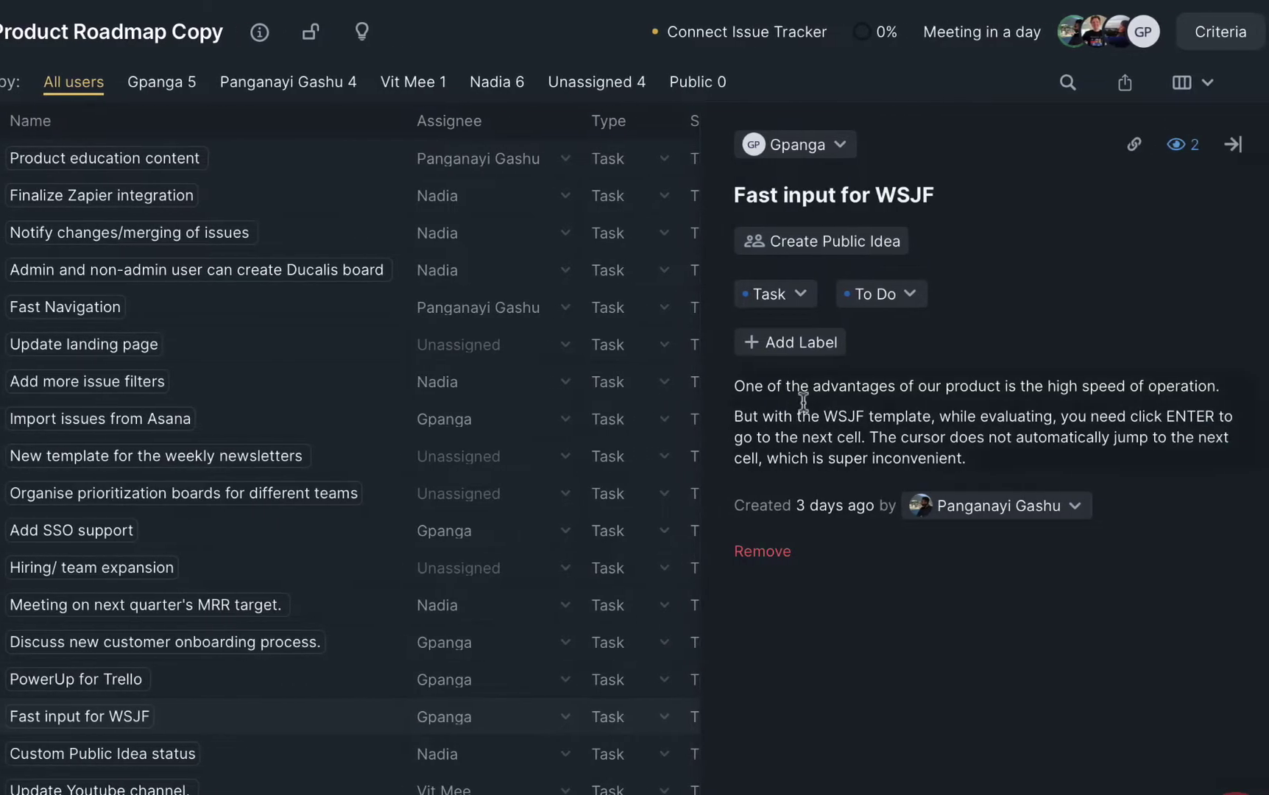
click(801, 253)
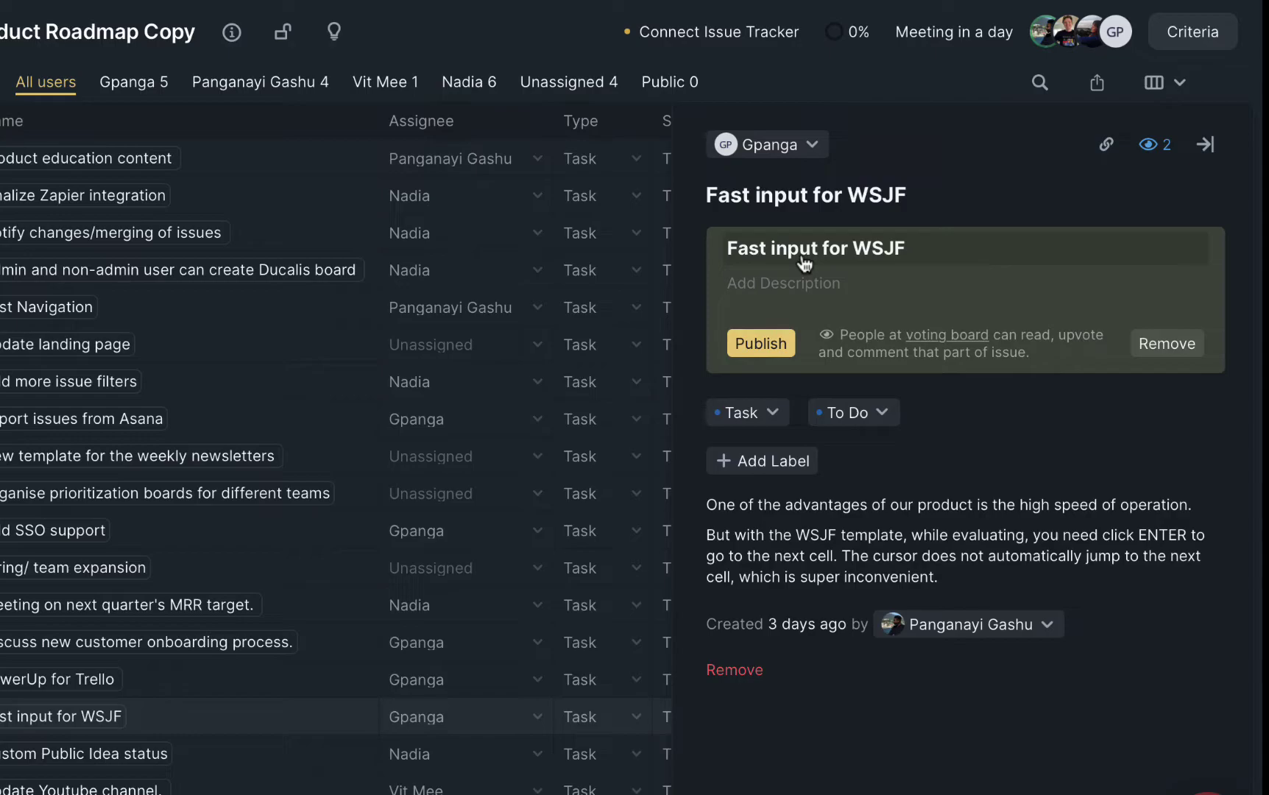
click(822, 289)
text(A)
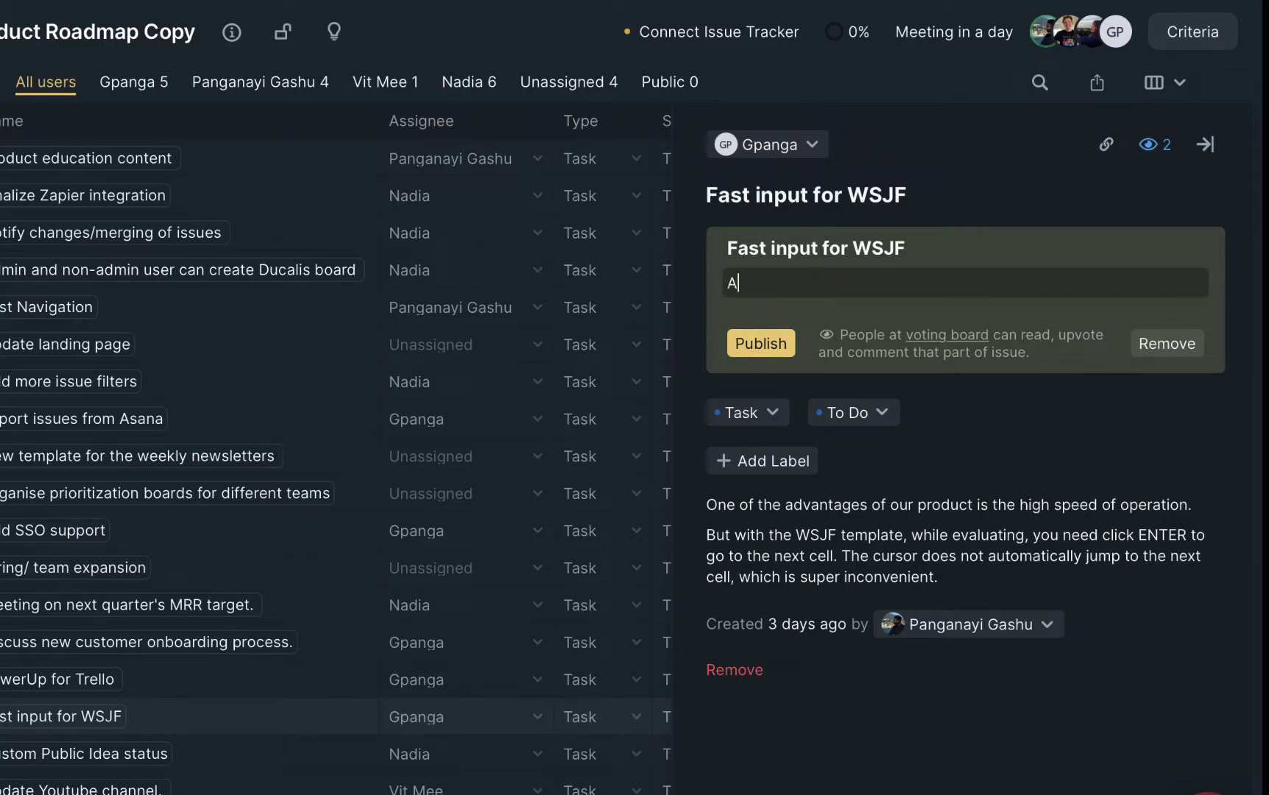
text(dd fast input to boards created w)
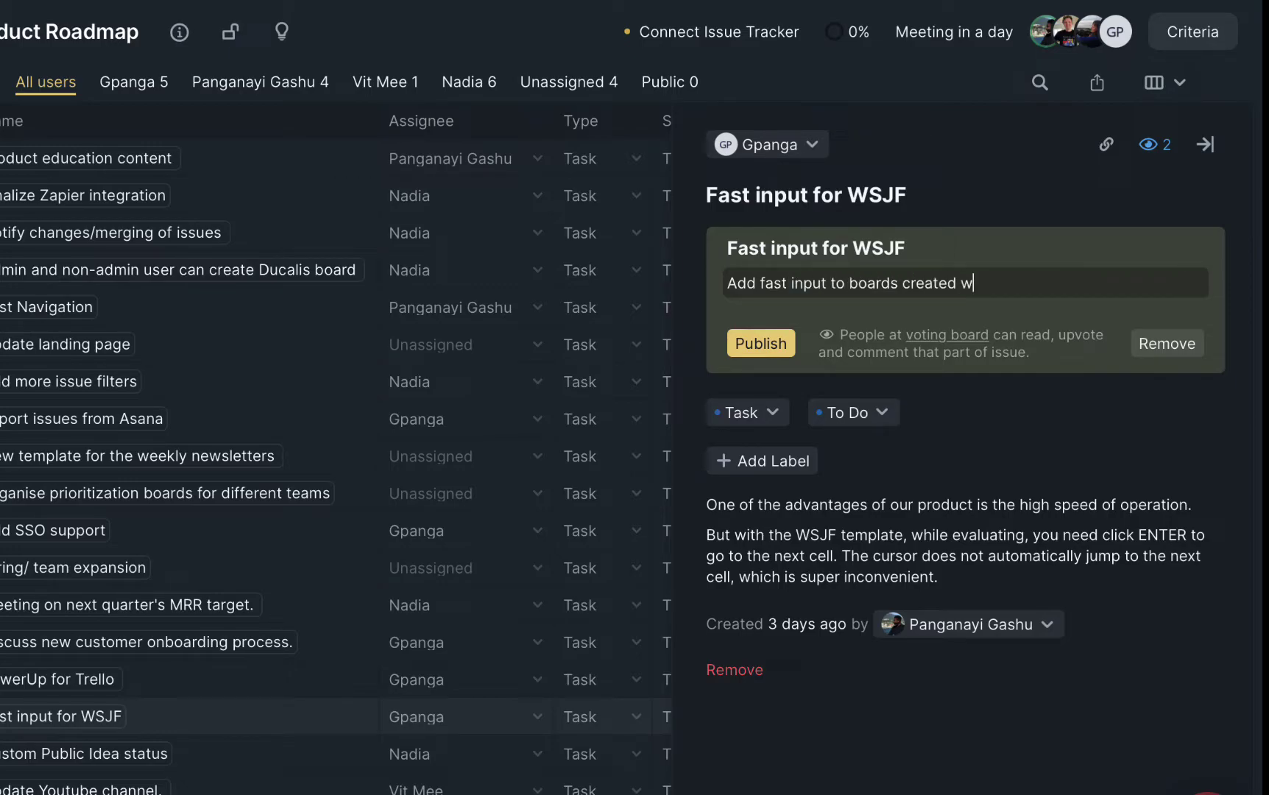
text(ith the WSJF template)
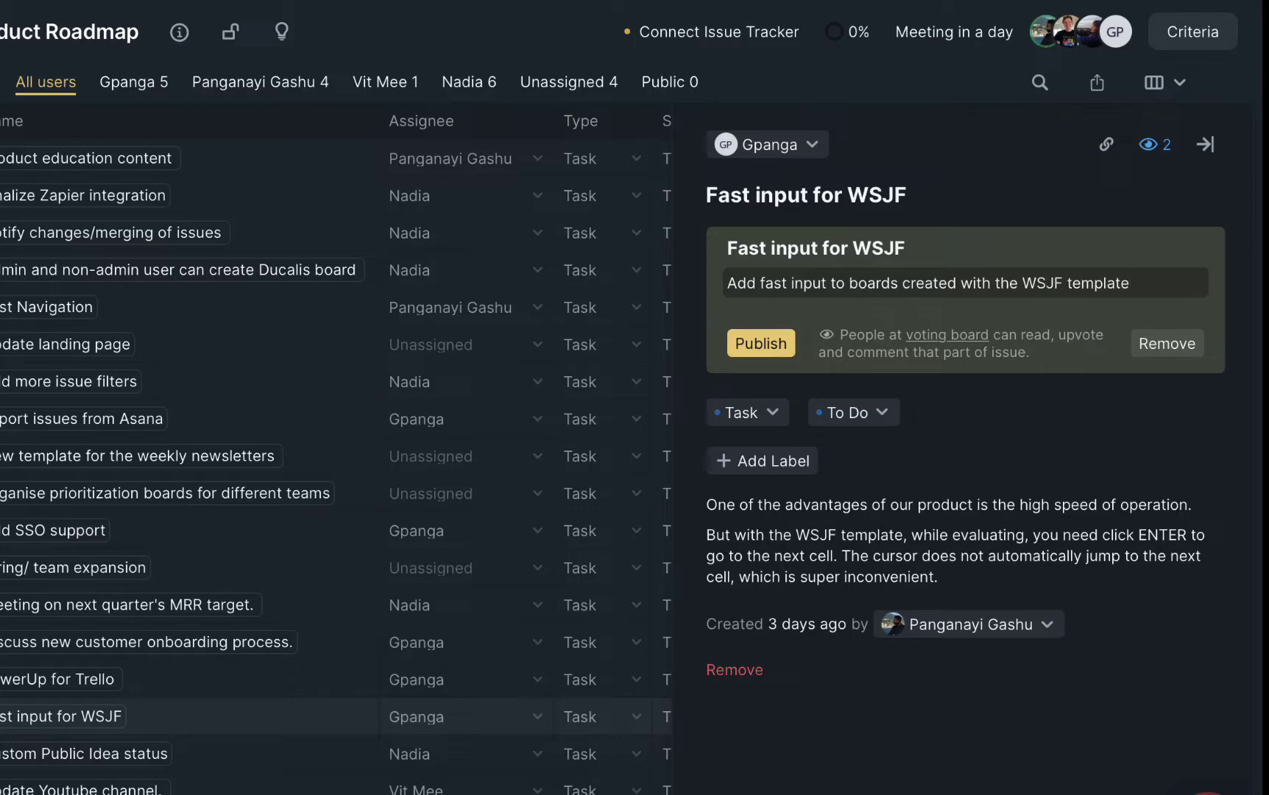
text(.)
Add the Fast Input settings image to the public idea's description and publish the idea.
key(super+Tab)
drag(67, 79, 1141, 288)
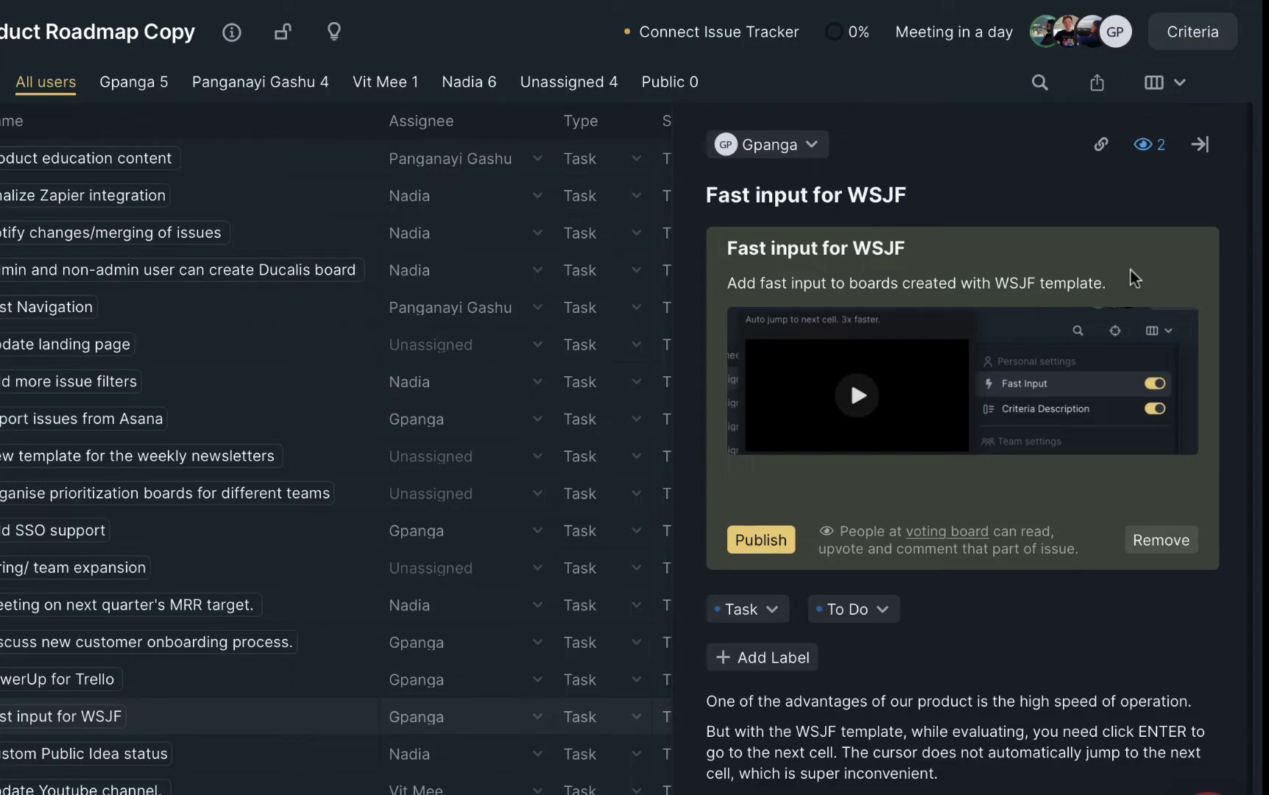
click(767, 541)
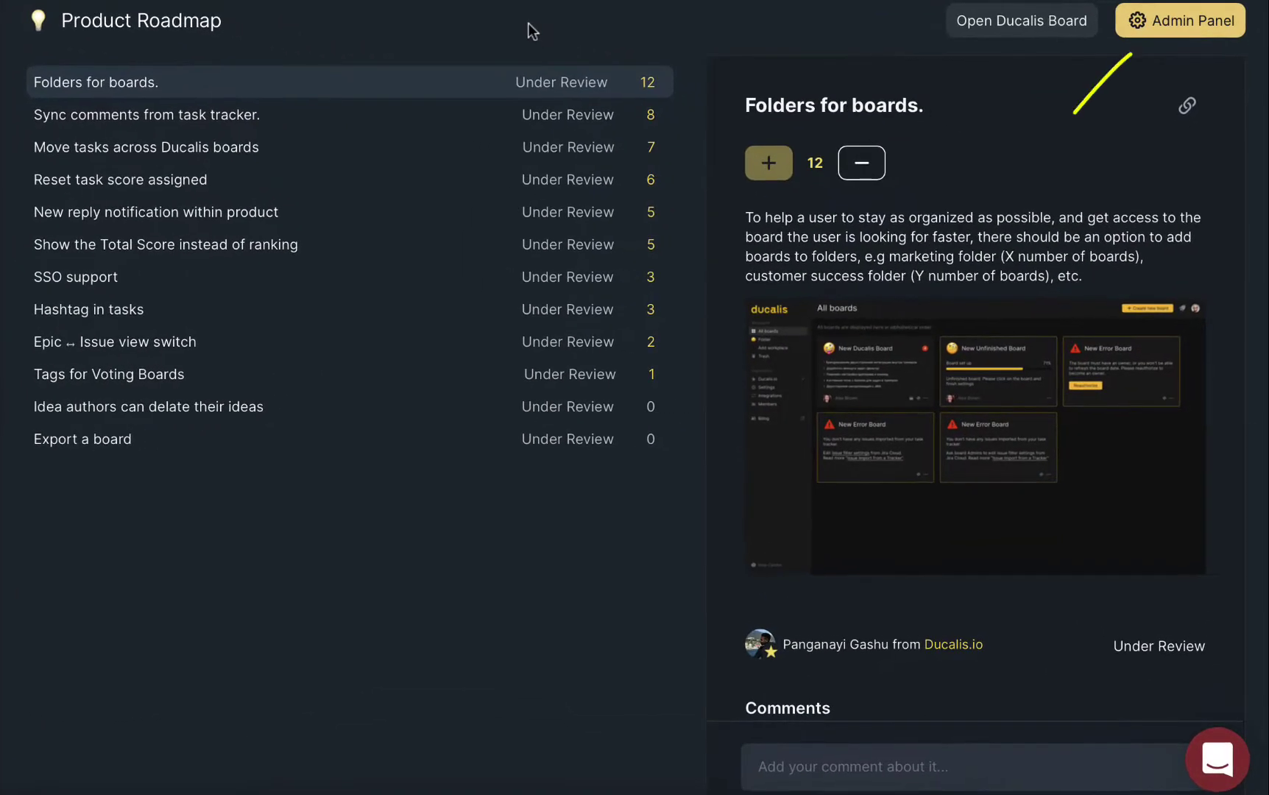
Review the voting board's branding, domain and loginless voting settings in the admin panel.
click(1158, 38)
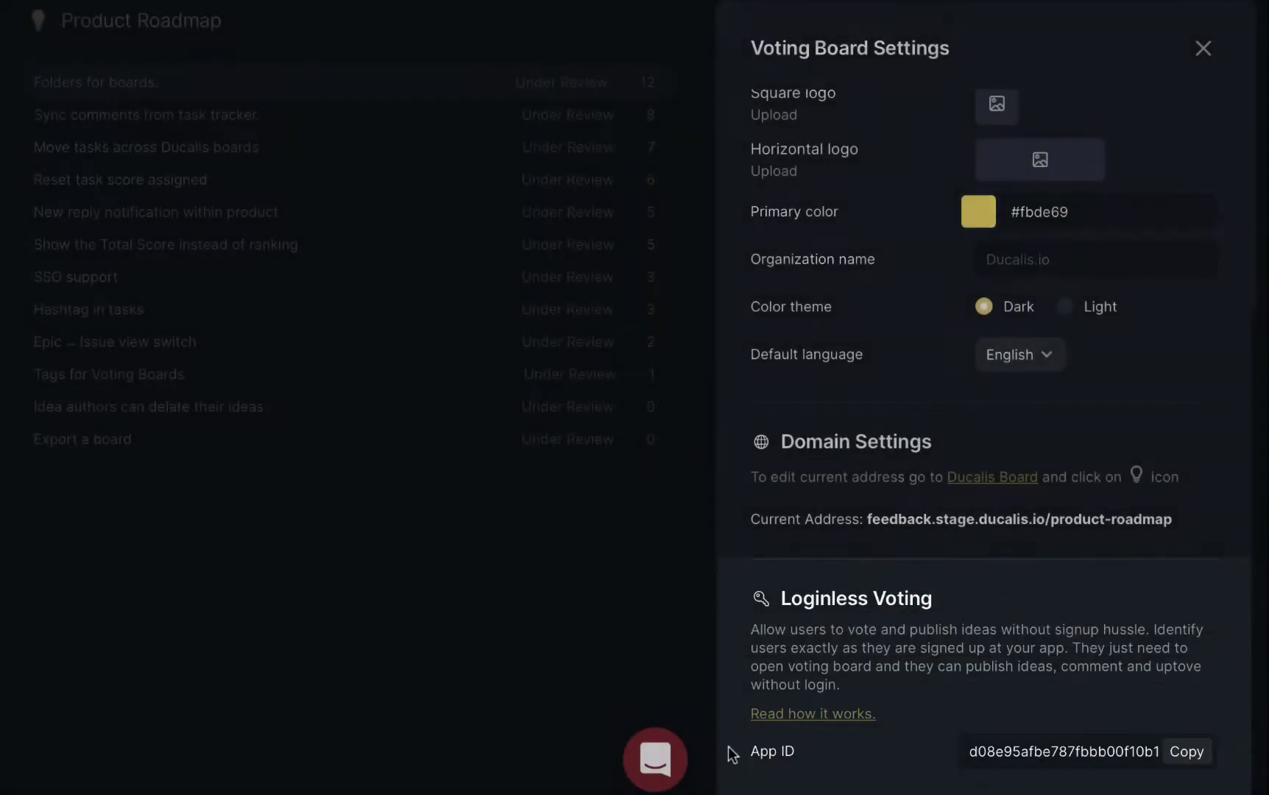
click(1202, 48)
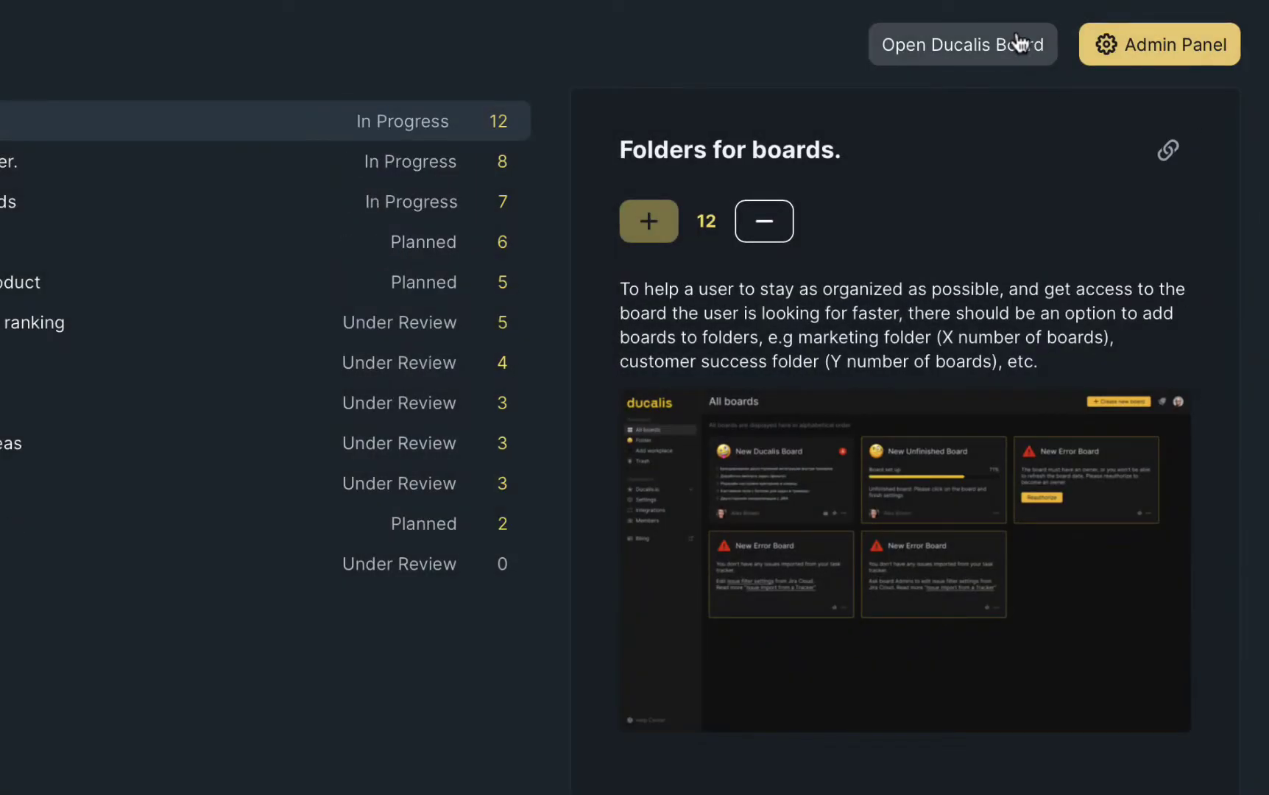
Go to the Ducalis board behind the roadmap and copy the link to its public voting board.
click(1019, 43)
right_click(479, 47)
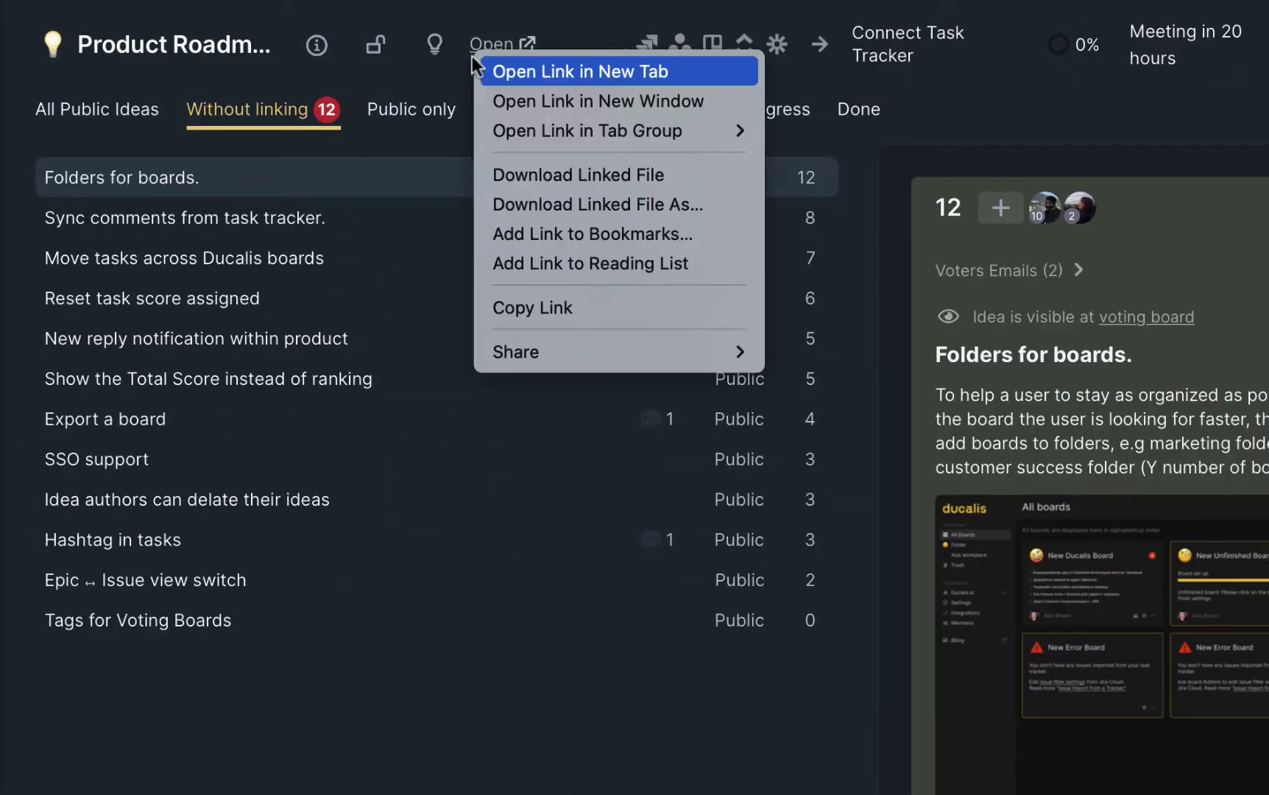
click(531, 305)
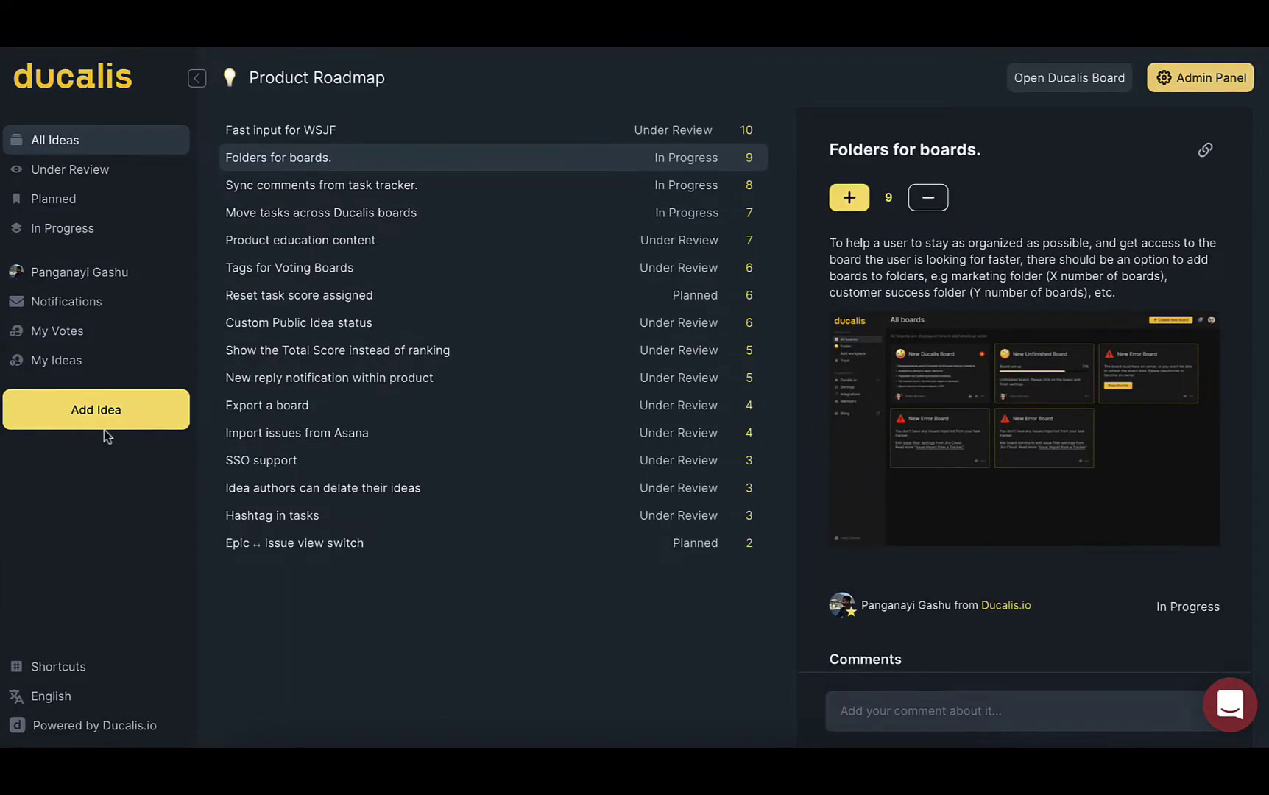
On the public voting board, begin an idea named "Add more issue filters in Ducalis".
click(104, 429)
text(Add more issue filters in Ducalis)
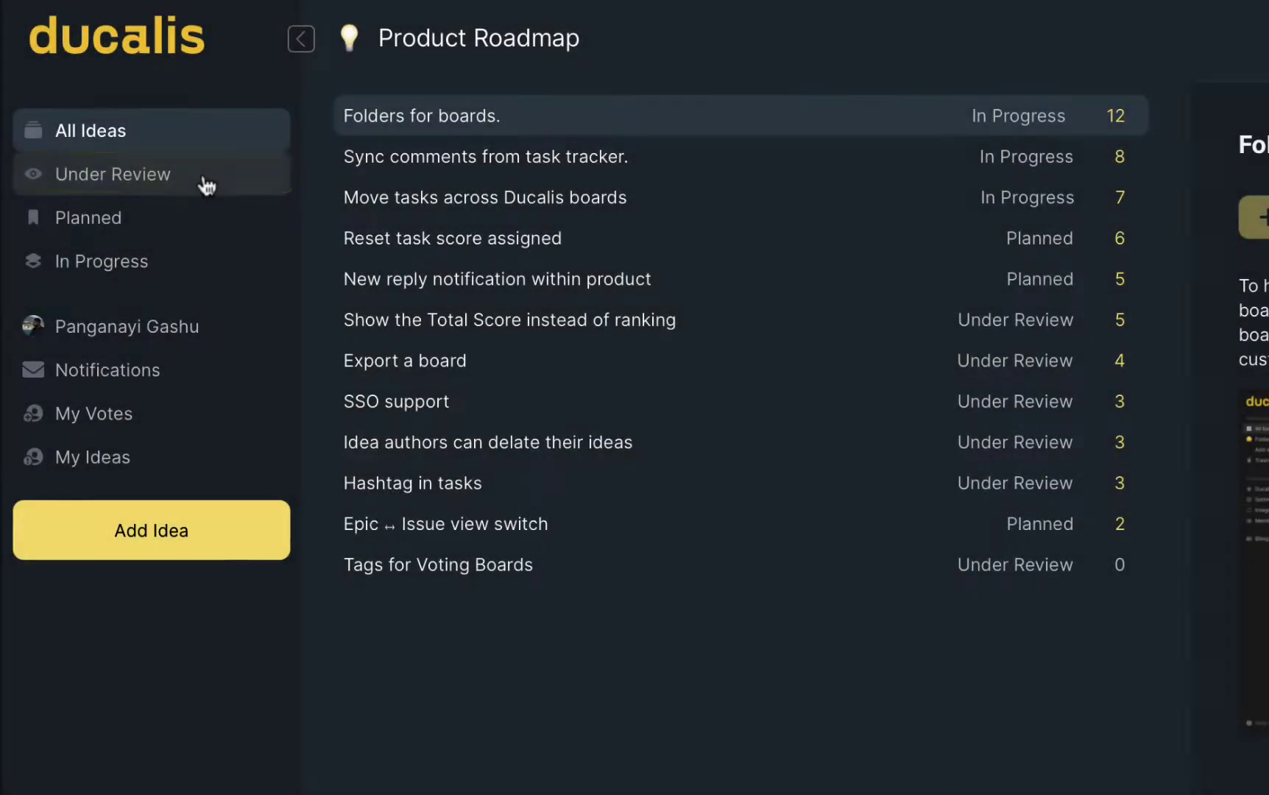
Browse the ideas under review, planned and in progress, plus personal ideas, votes and notifications.
click(203, 174)
click(203, 219)
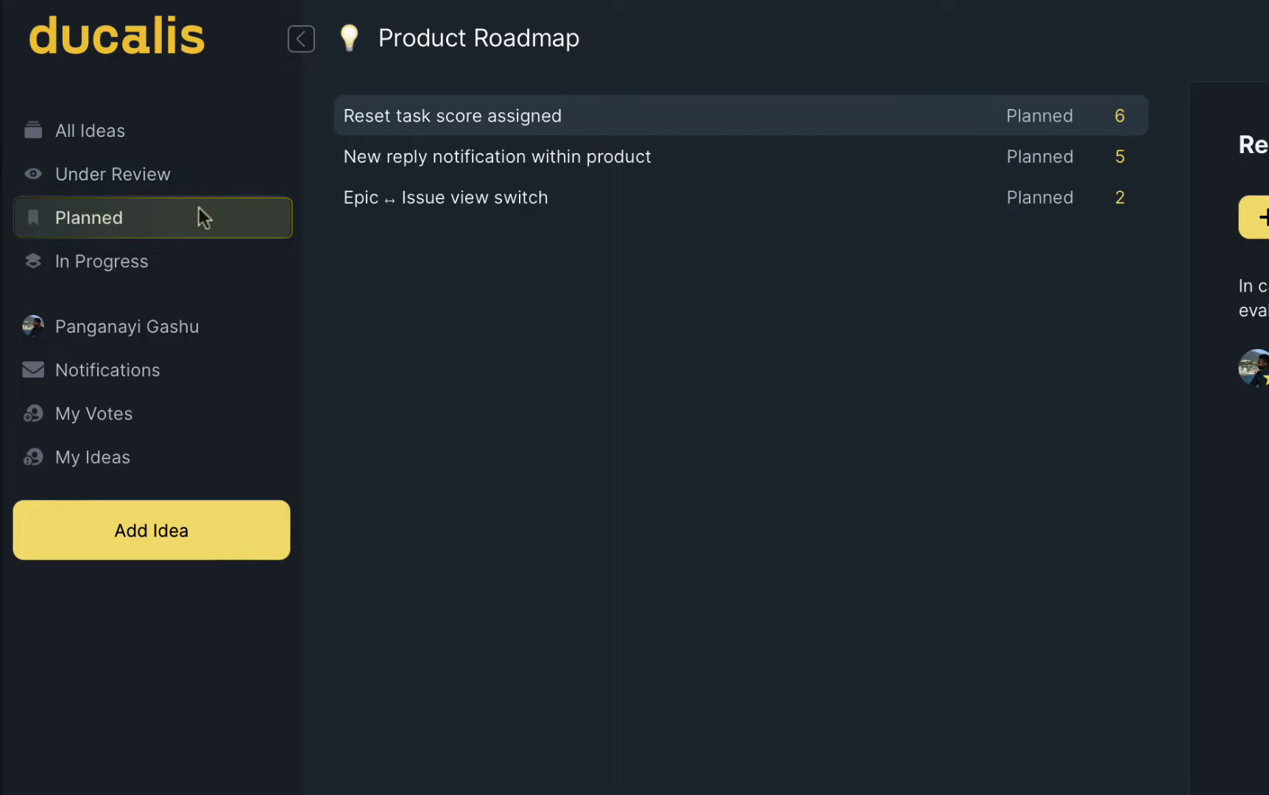
click(204, 250)
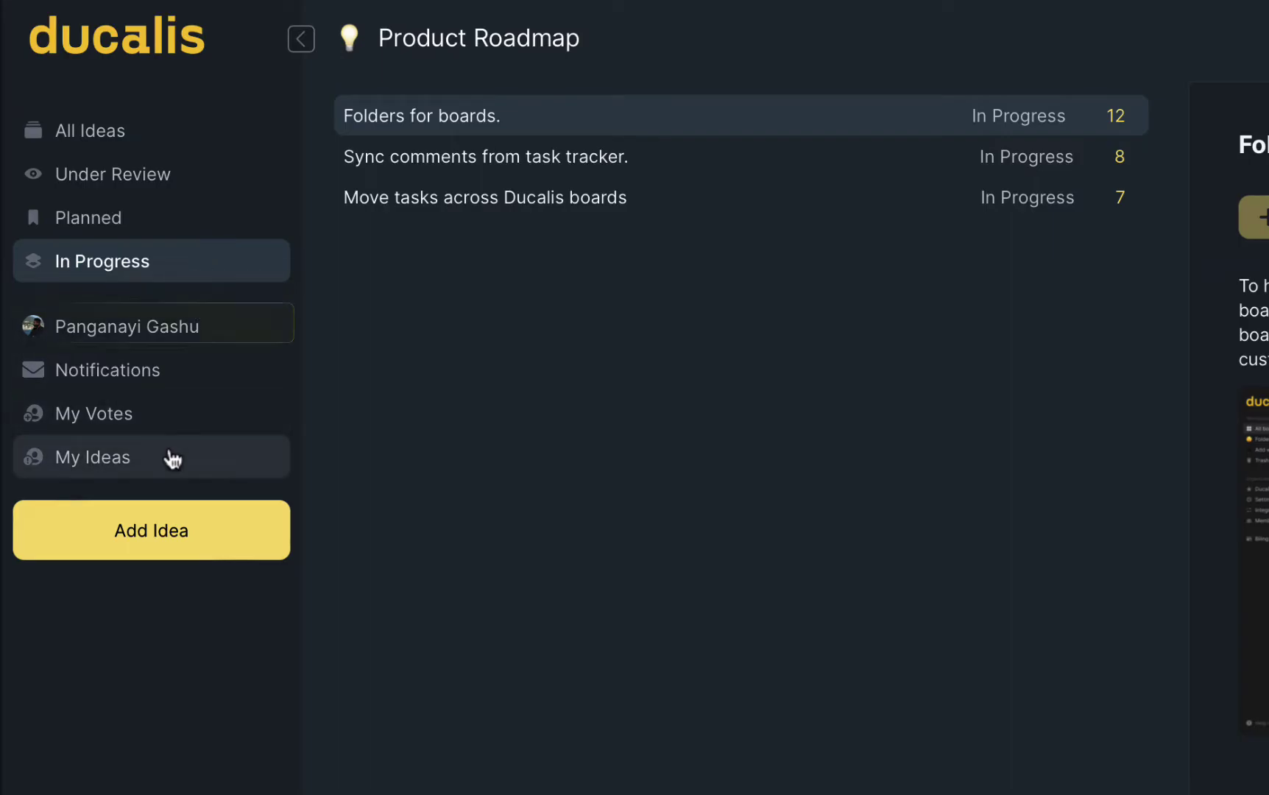
click(168, 449)
click(170, 428)
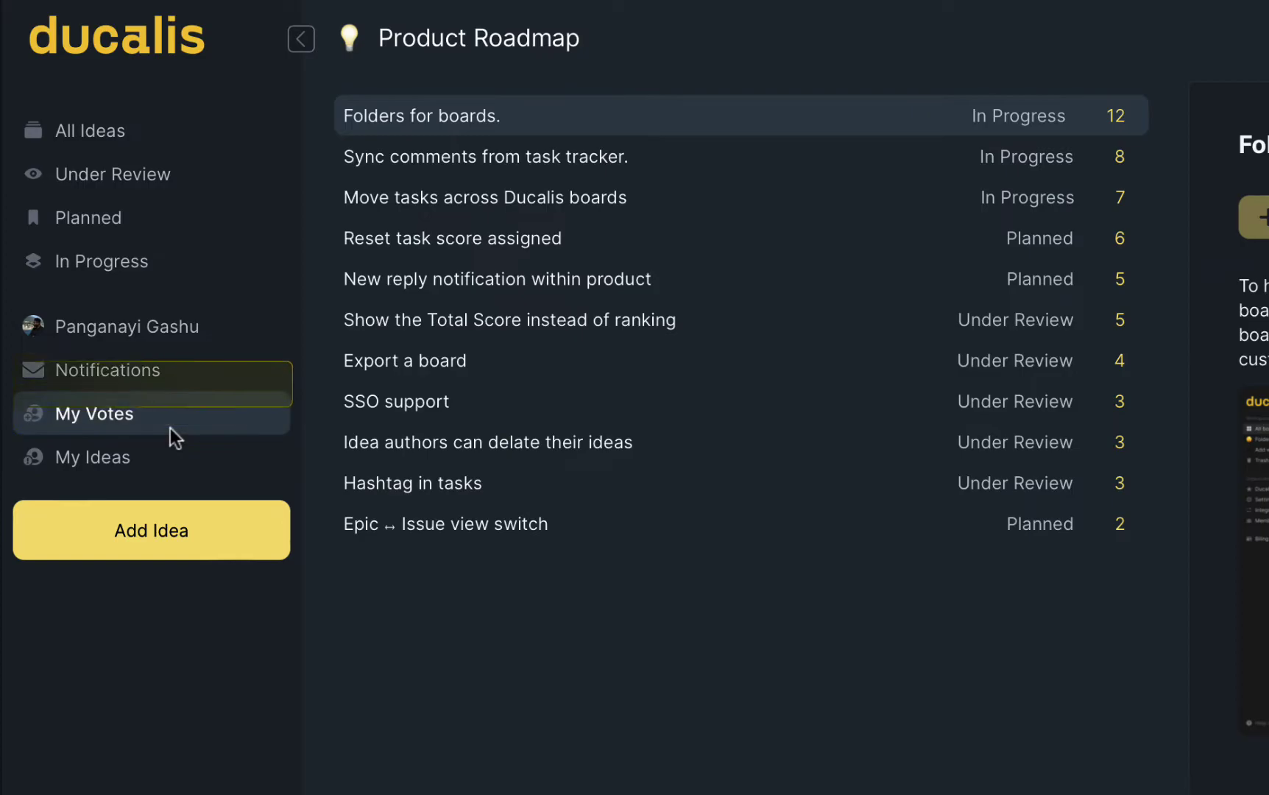
click(183, 377)
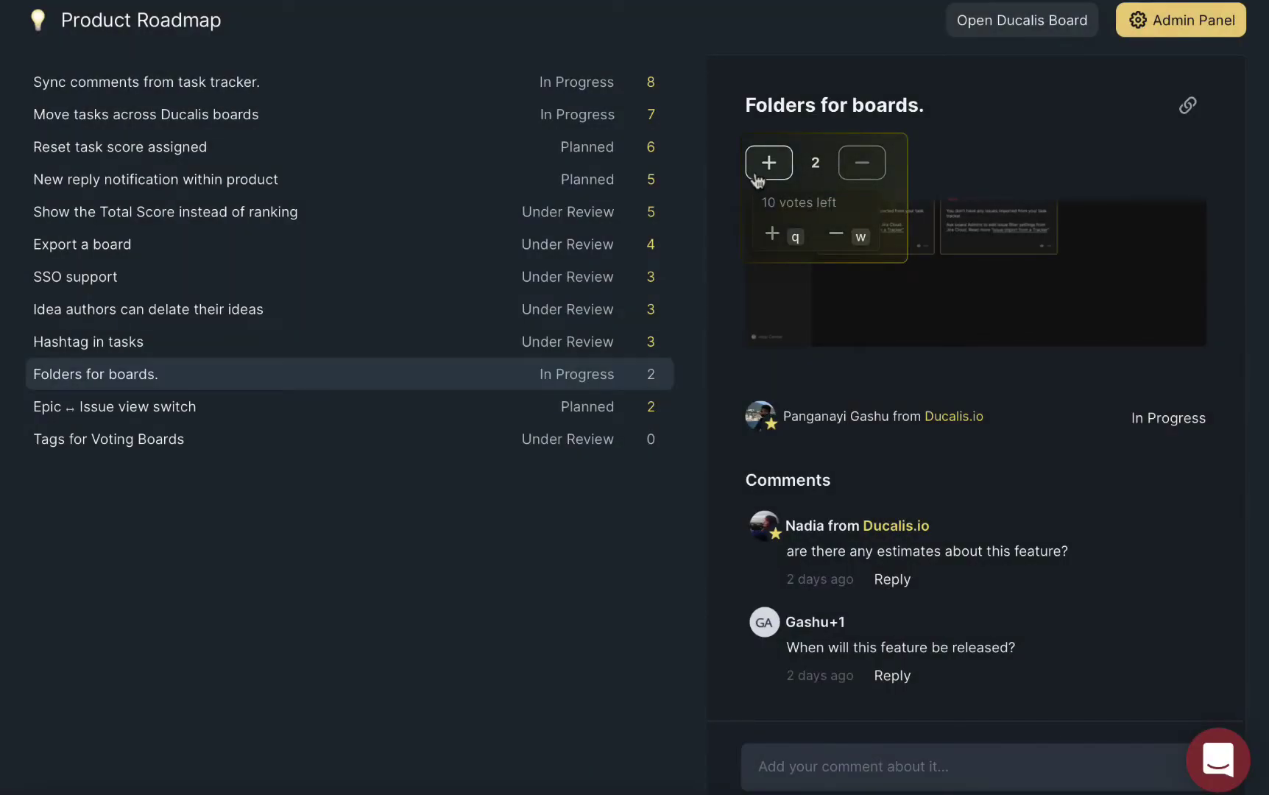
Give 10 votes to the "Folders for boards." idea.
key(q)
key(q)
key(q)
key(q)
key(q)
key(q)
key(q)
key(q)
key(q)
key(q)
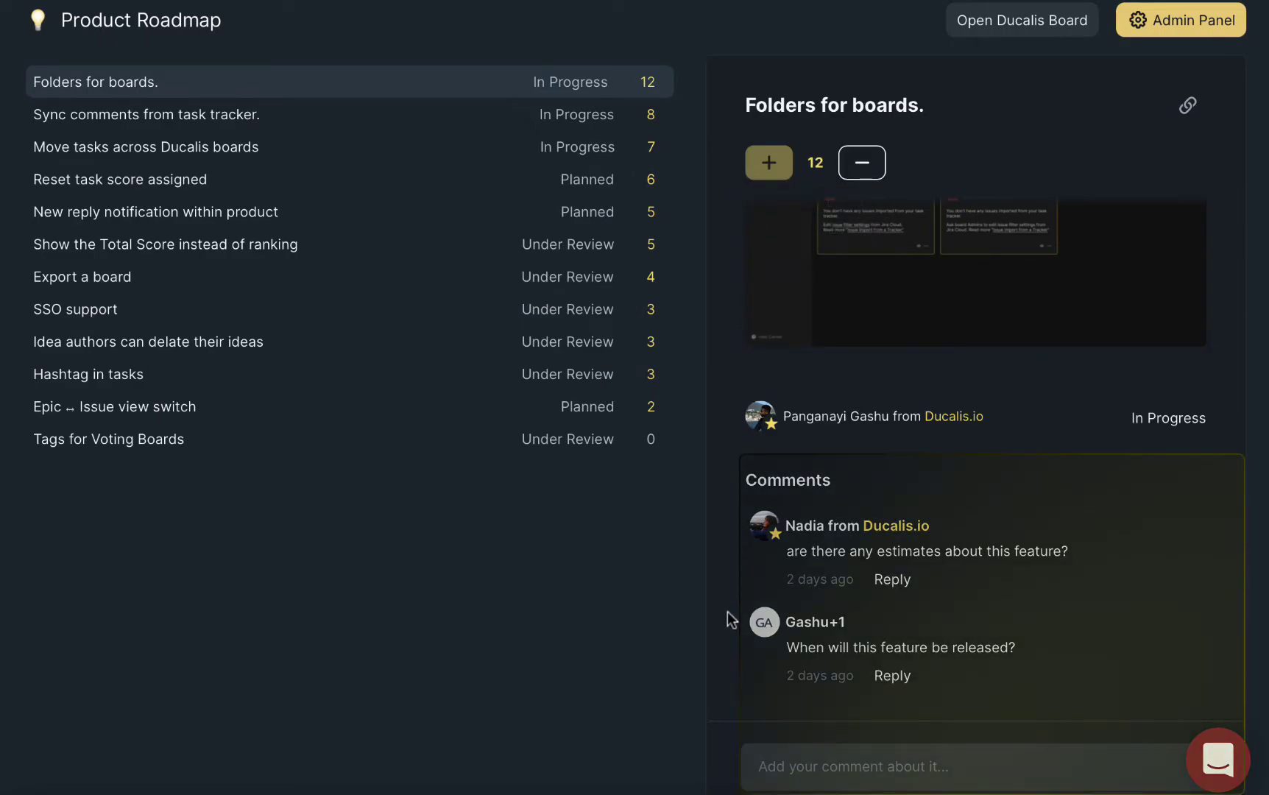
Place the cursor in the comment field of "Folders for boards." and copy the idea's link.
click(876, 766)
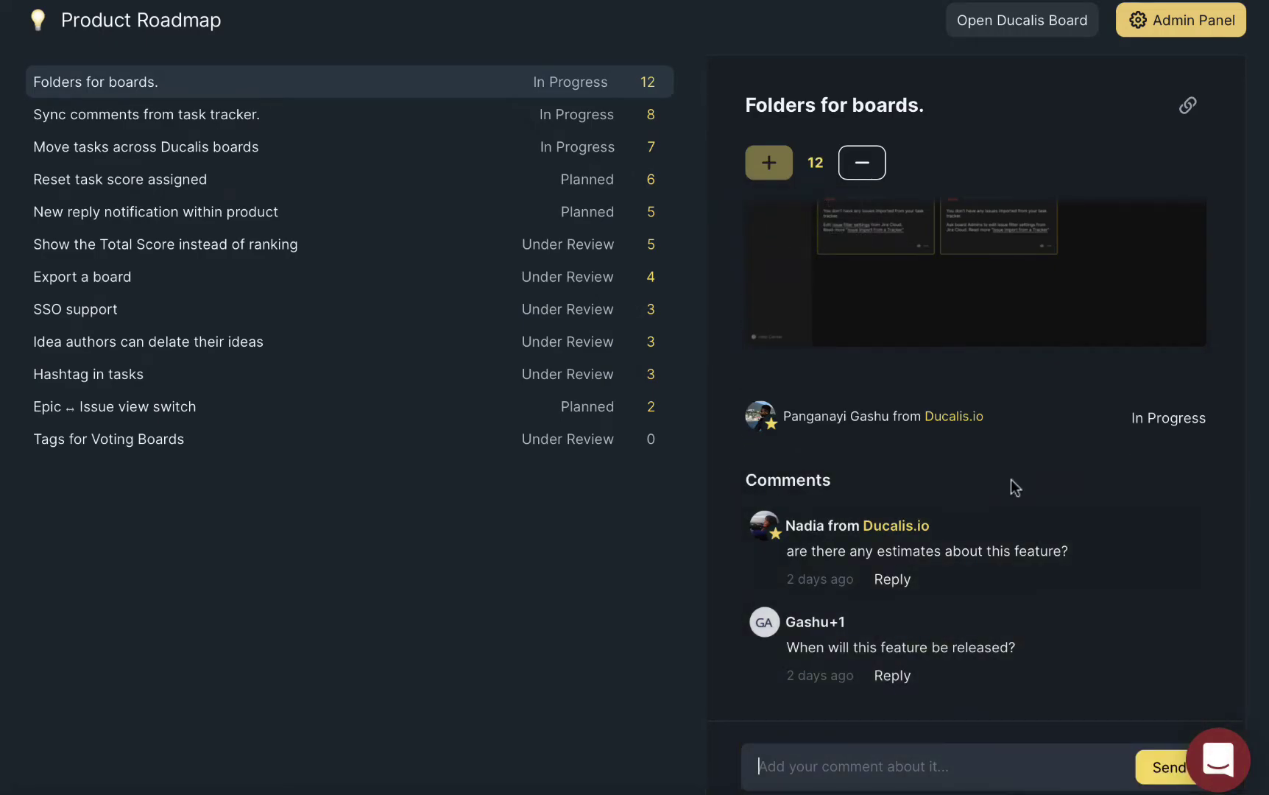
click(1188, 109)
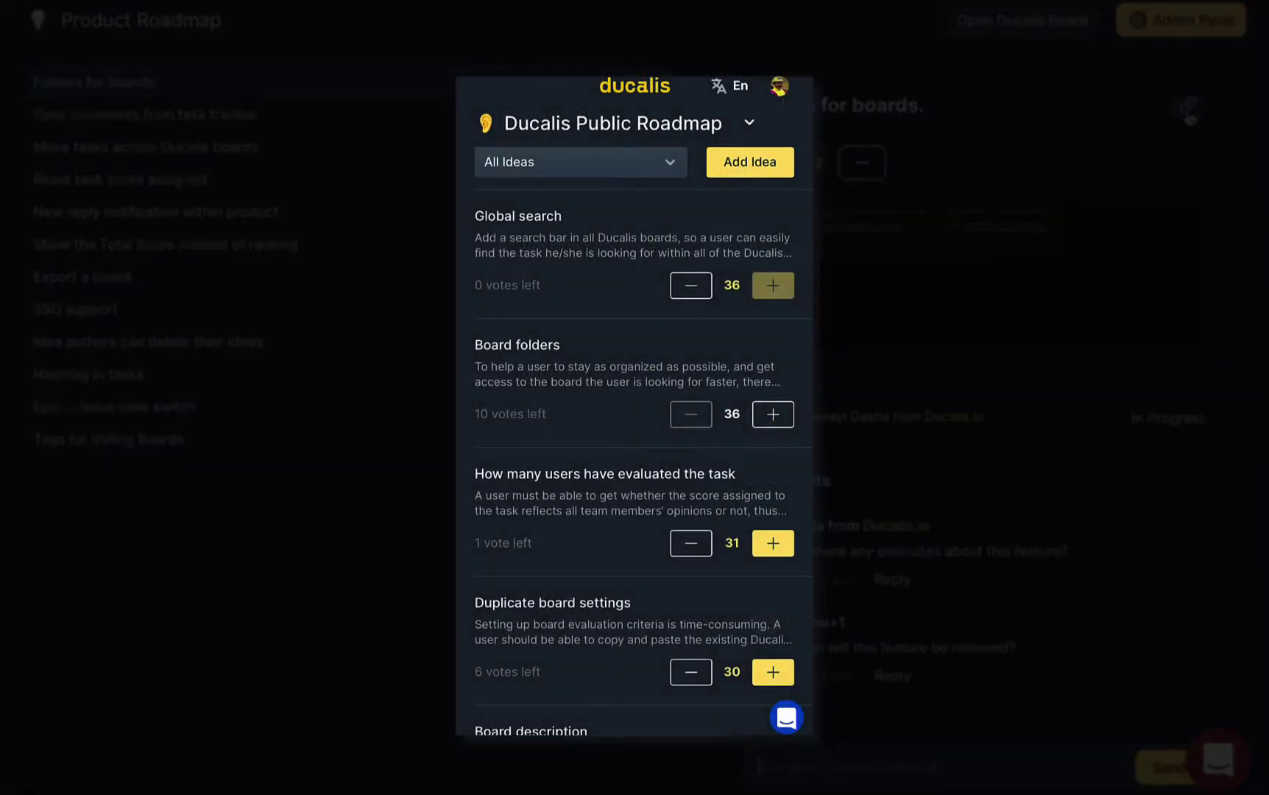
Browse the ideas of the Ducalis Public Roadmap in the mobile view.
scroll(635, 457, down, 2)
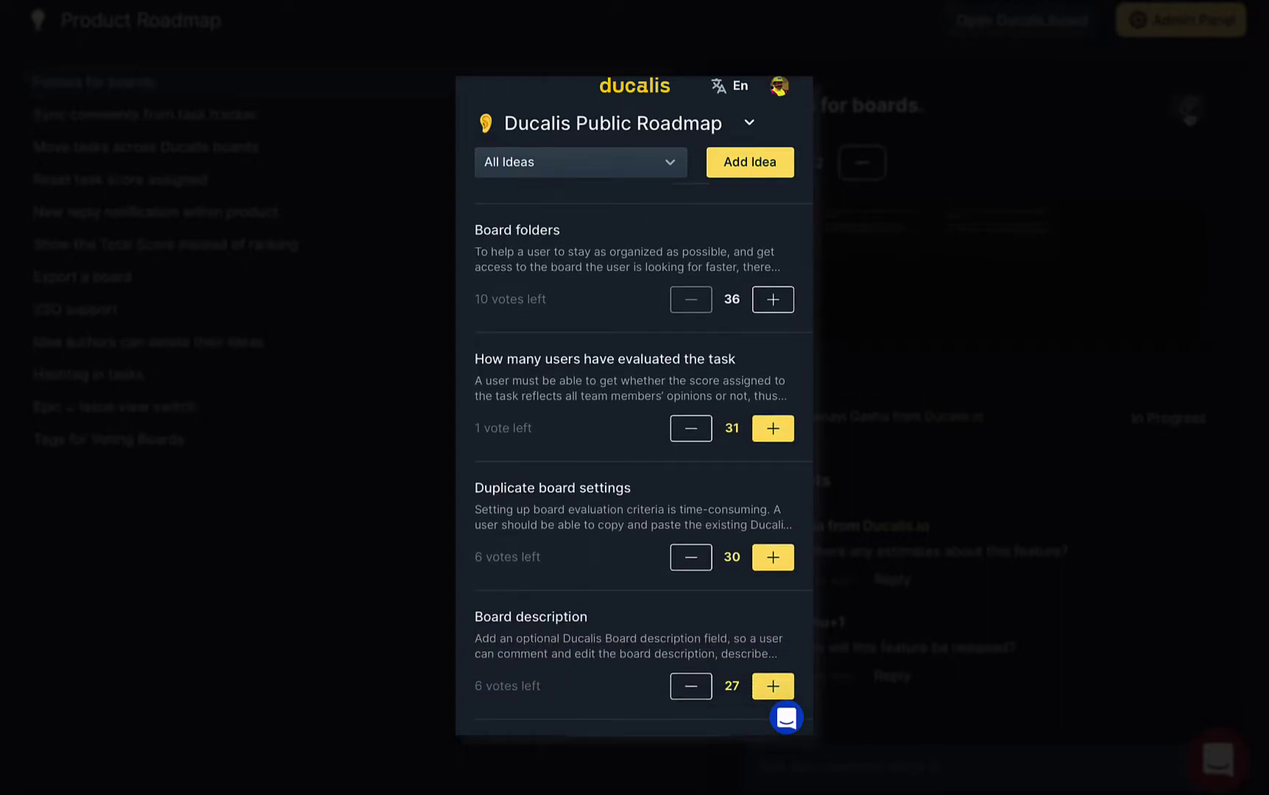
scroll(643, 465, down, 4)
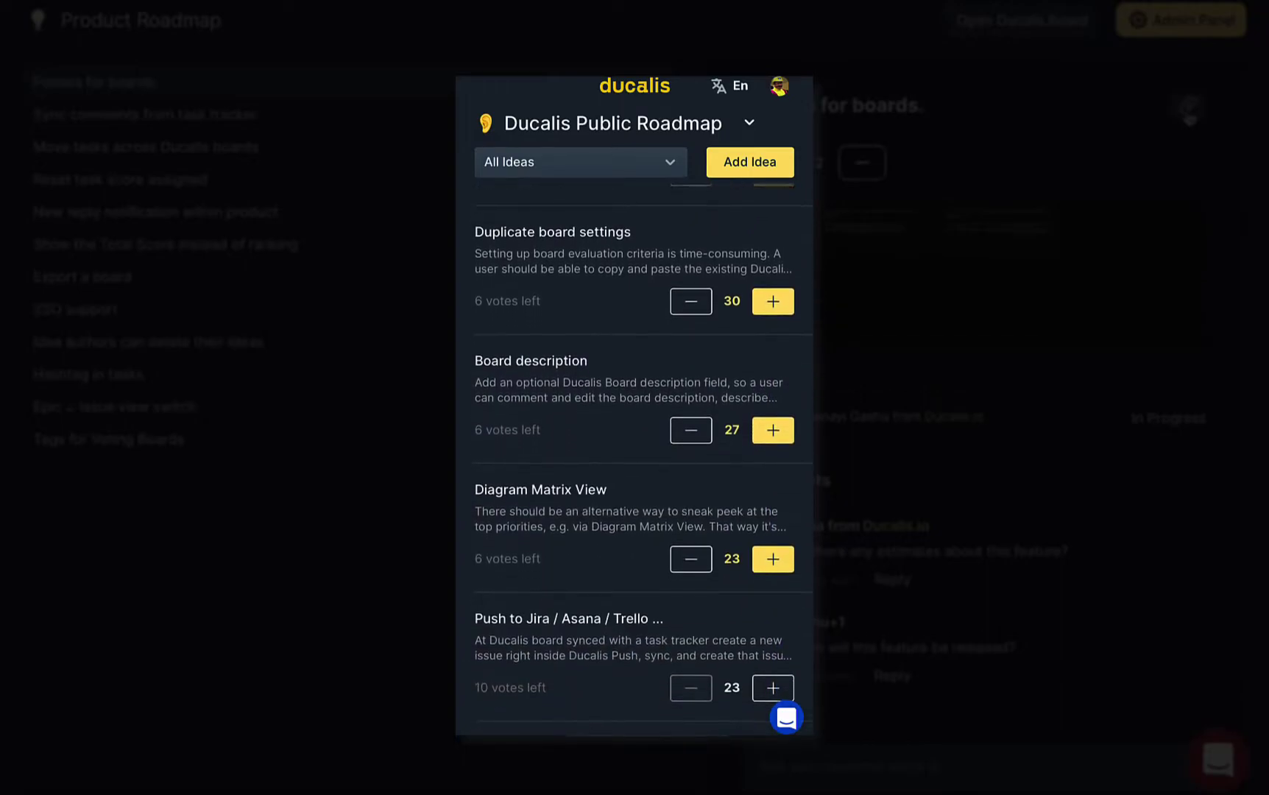
scroll(643, 463, down, 4)
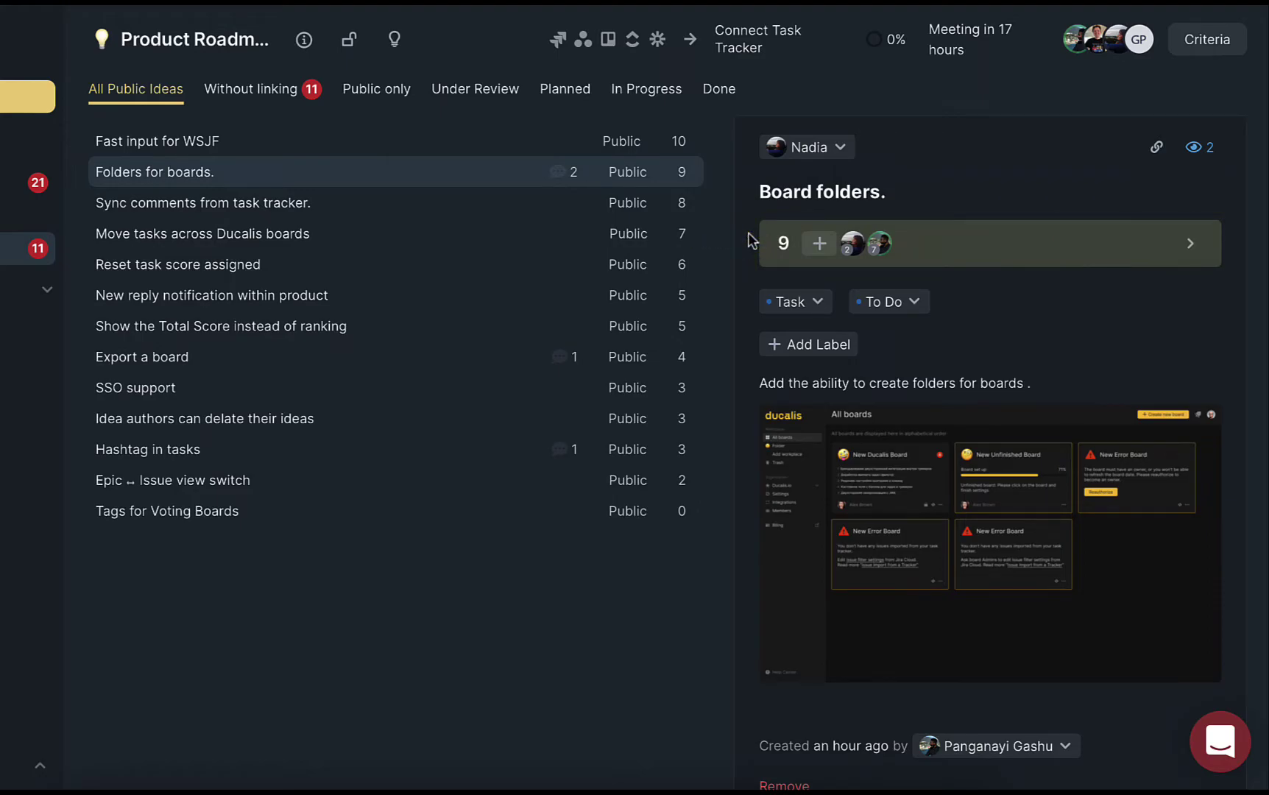
Expand the public idea linked to "Board folders." and examine its voters' details and comments.
click(1188, 246)
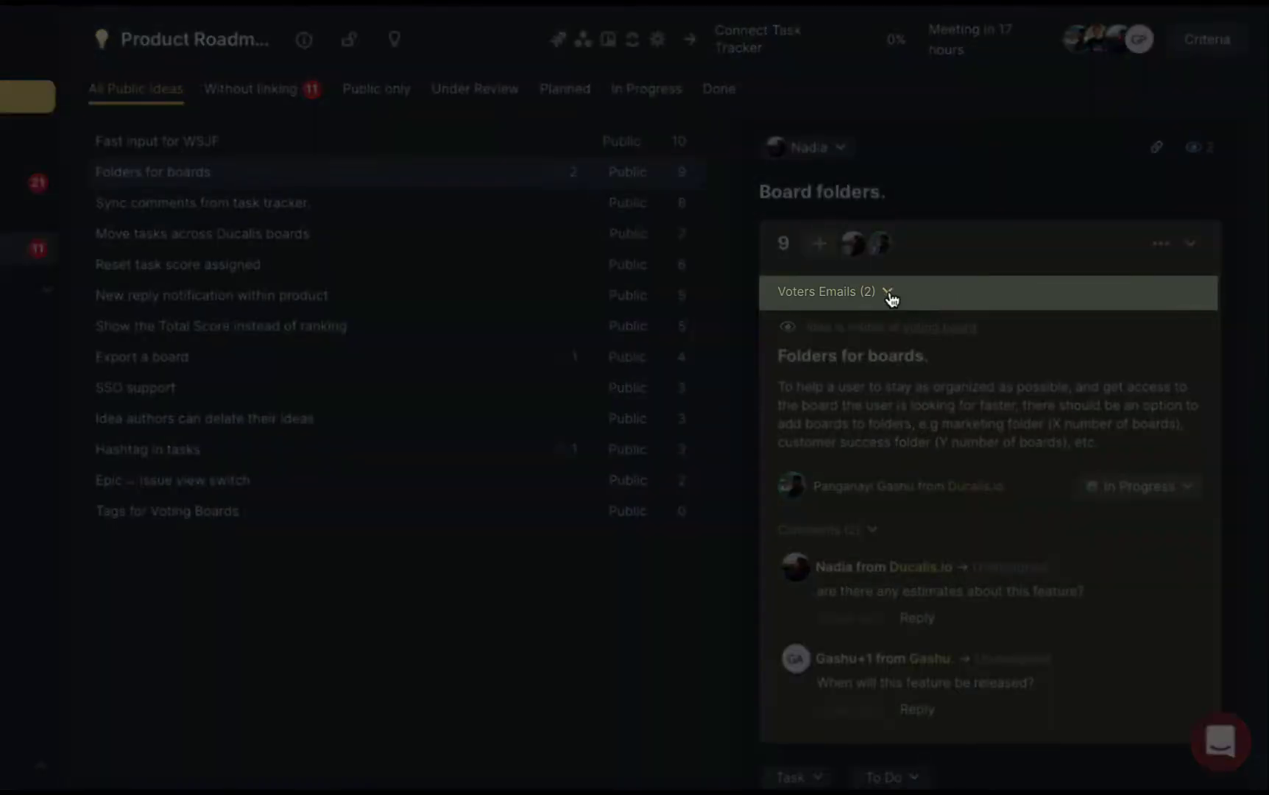
click(888, 292)
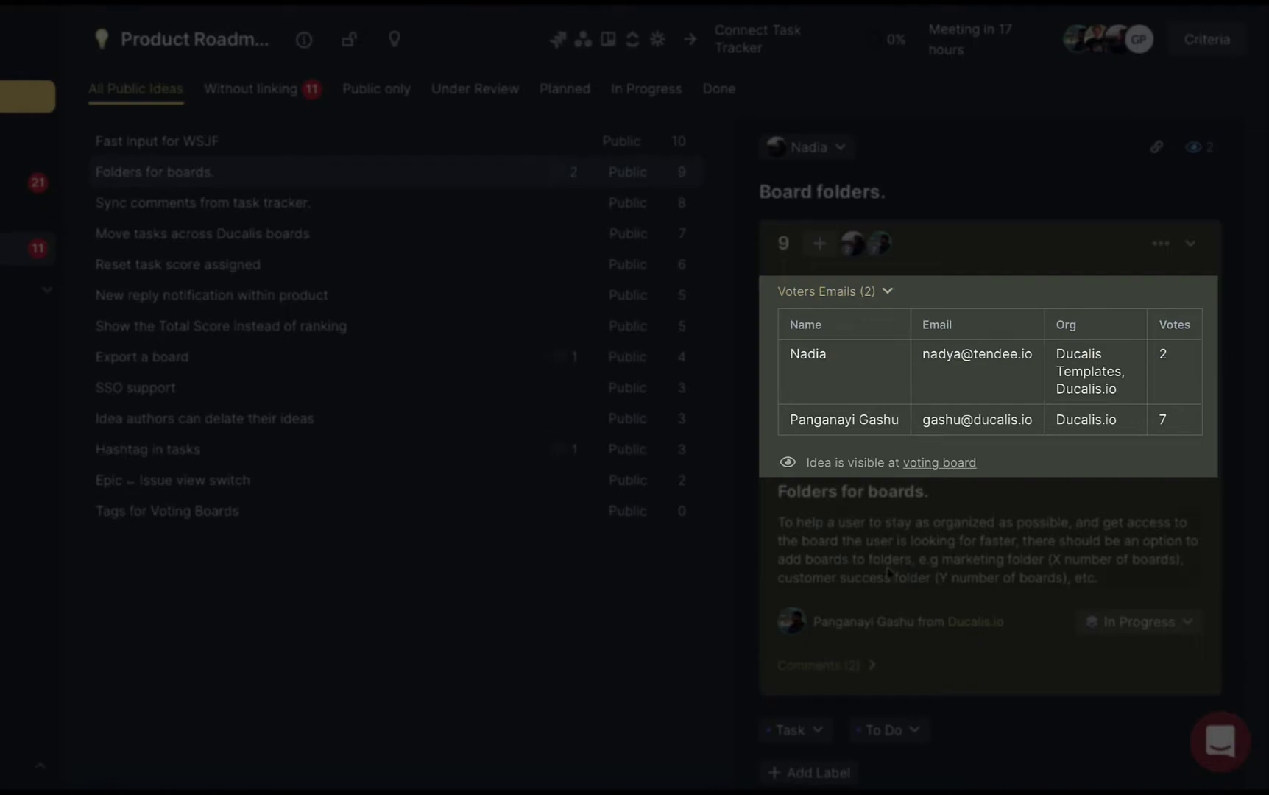
click(872, 665)
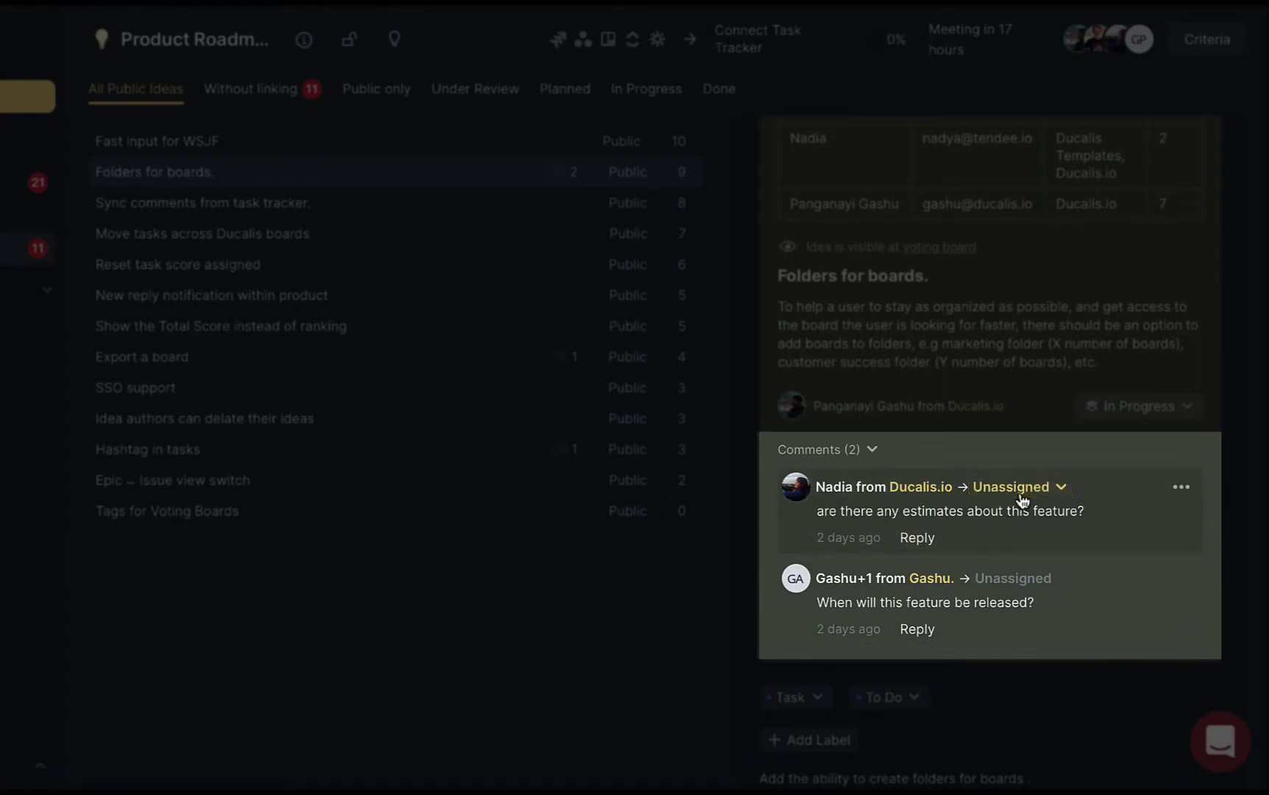
scroll(955, 547, up, 3)
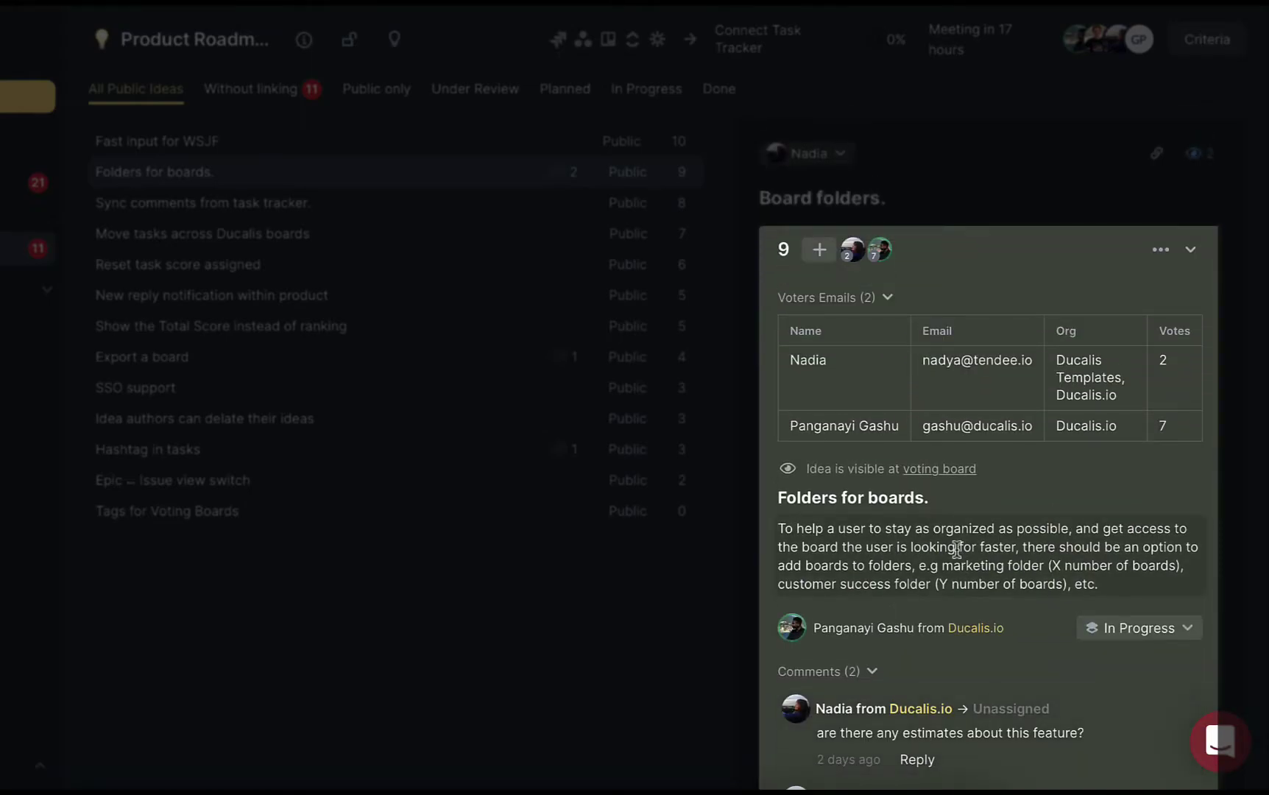
Vote for "Folders for boards." on behalf of a user by entering the user's email.
click(823, 262)
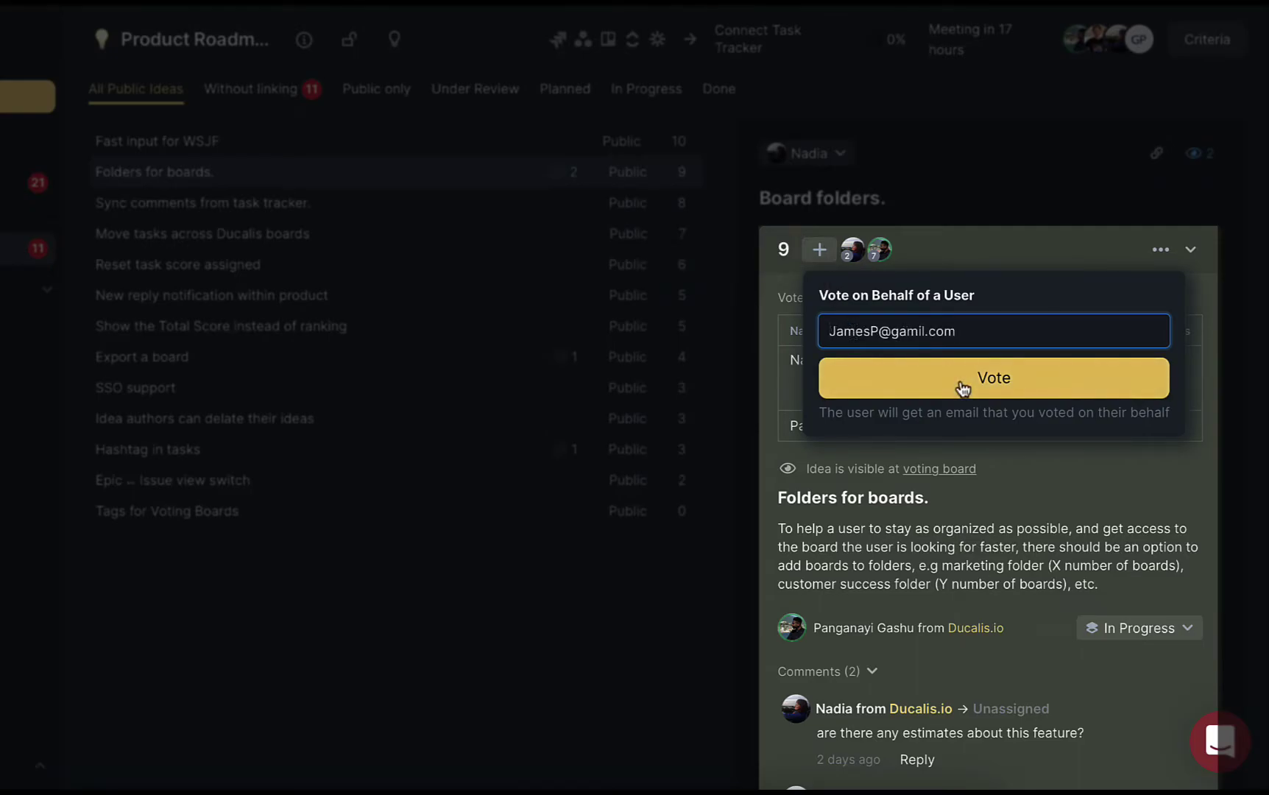
click(963, 389)
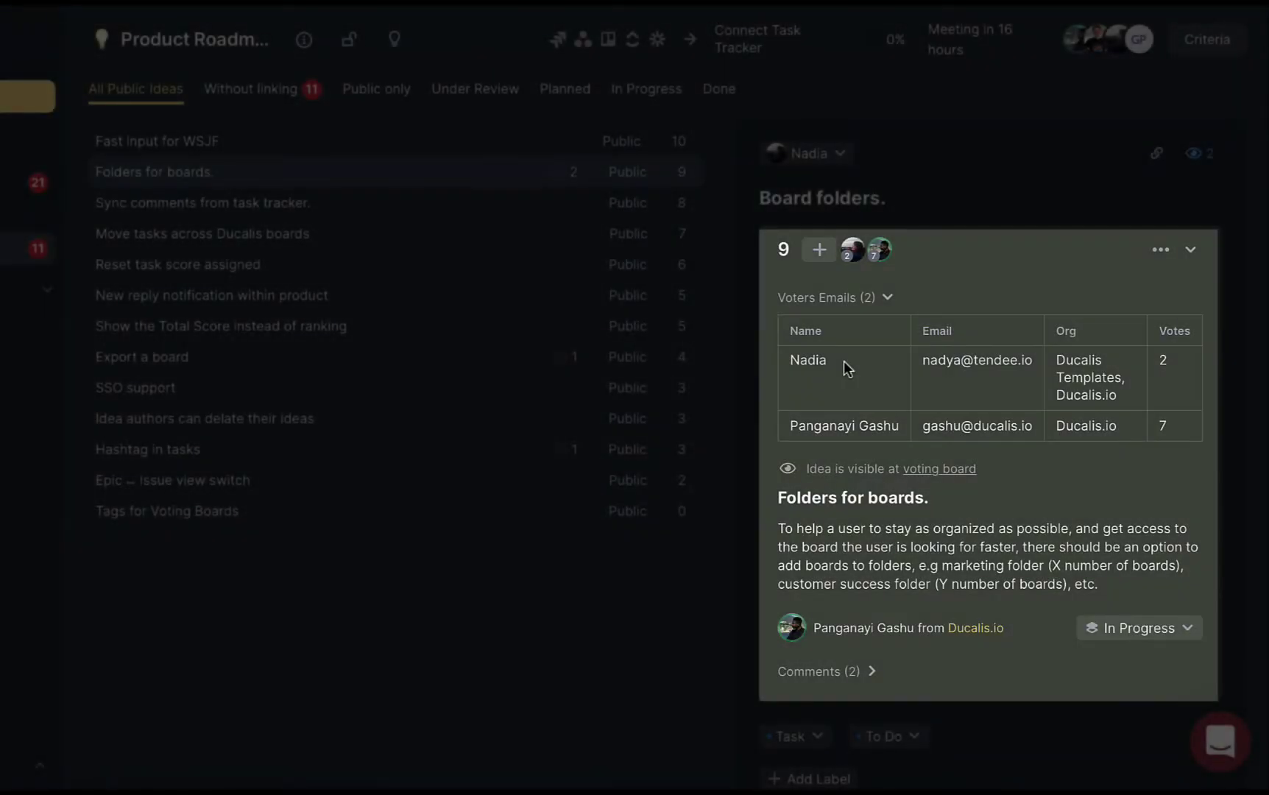
View the status options of "Folders for boards." and filter the public ideas by Under Review and by Planned.
click(1141, 629)
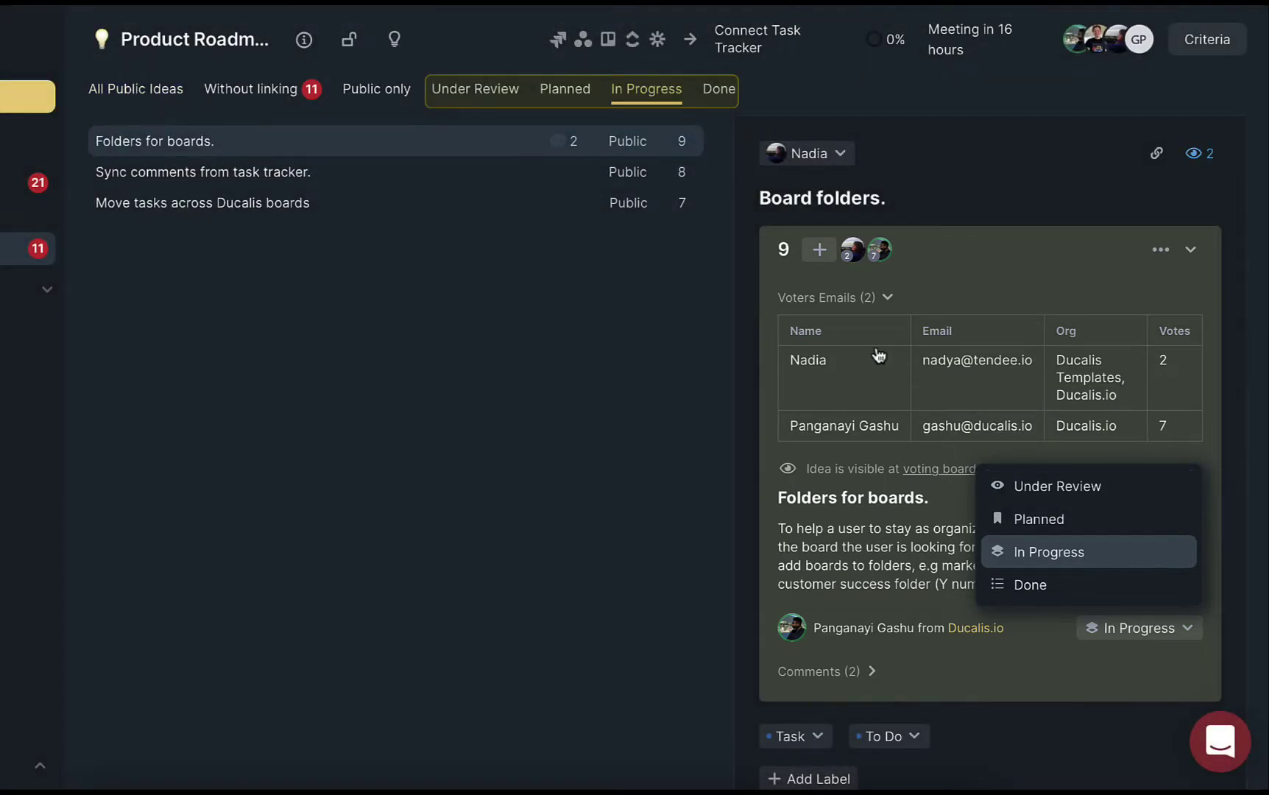
click(478, 91)
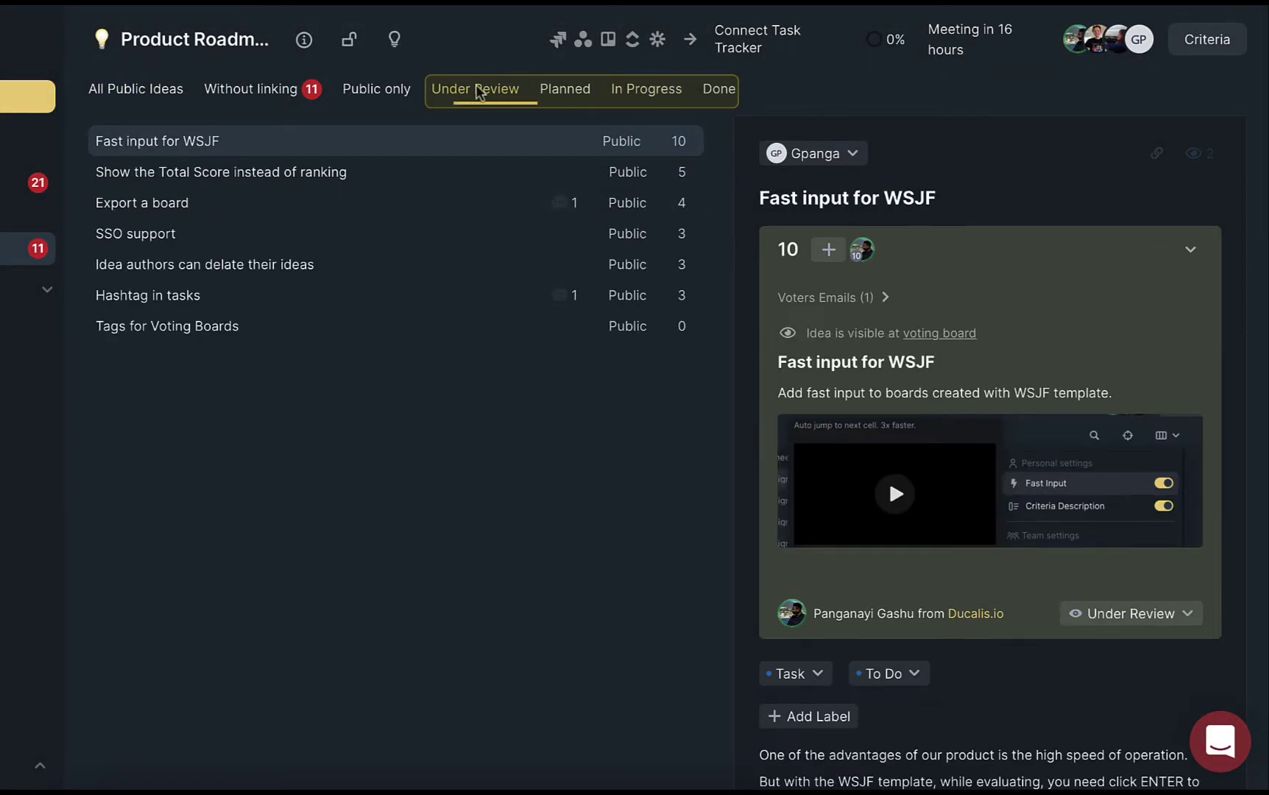
click(558, 91)
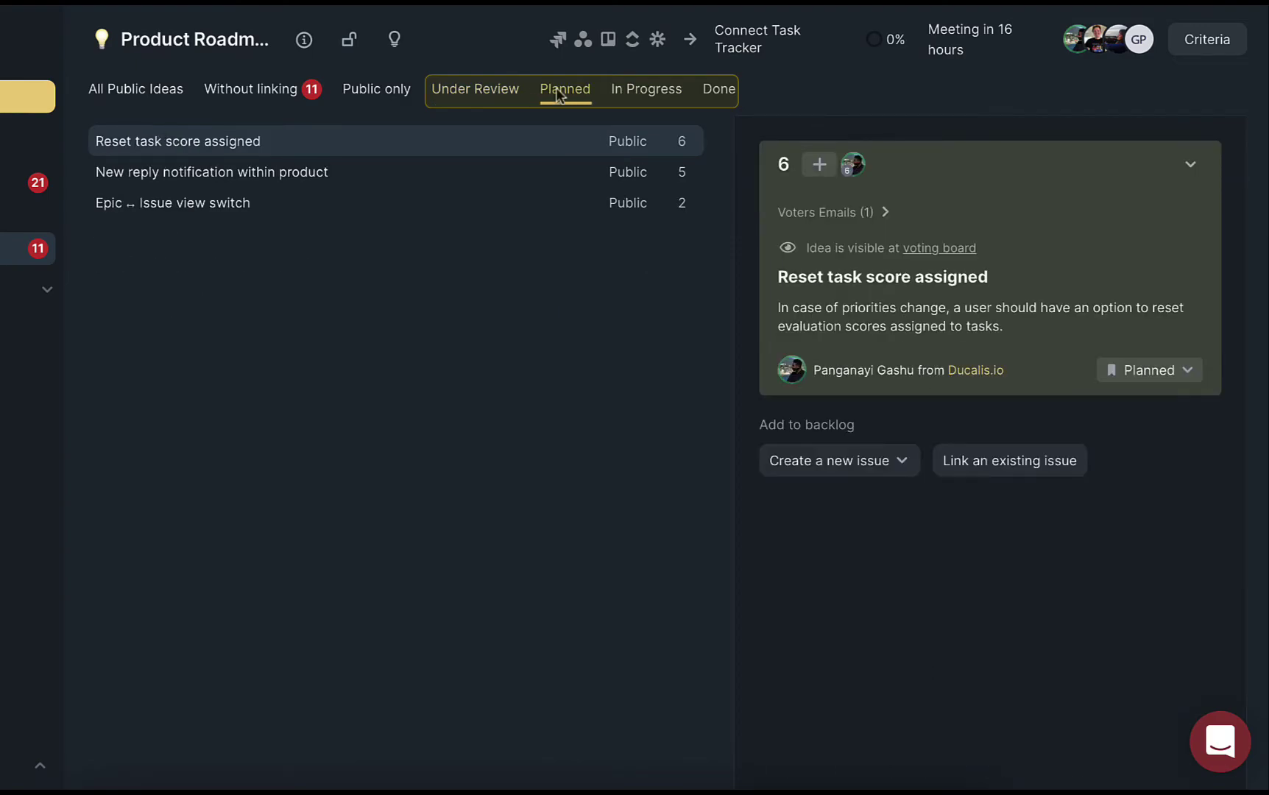
Filter the public ideas by In Progress and by Without linking.
click(627, 94)
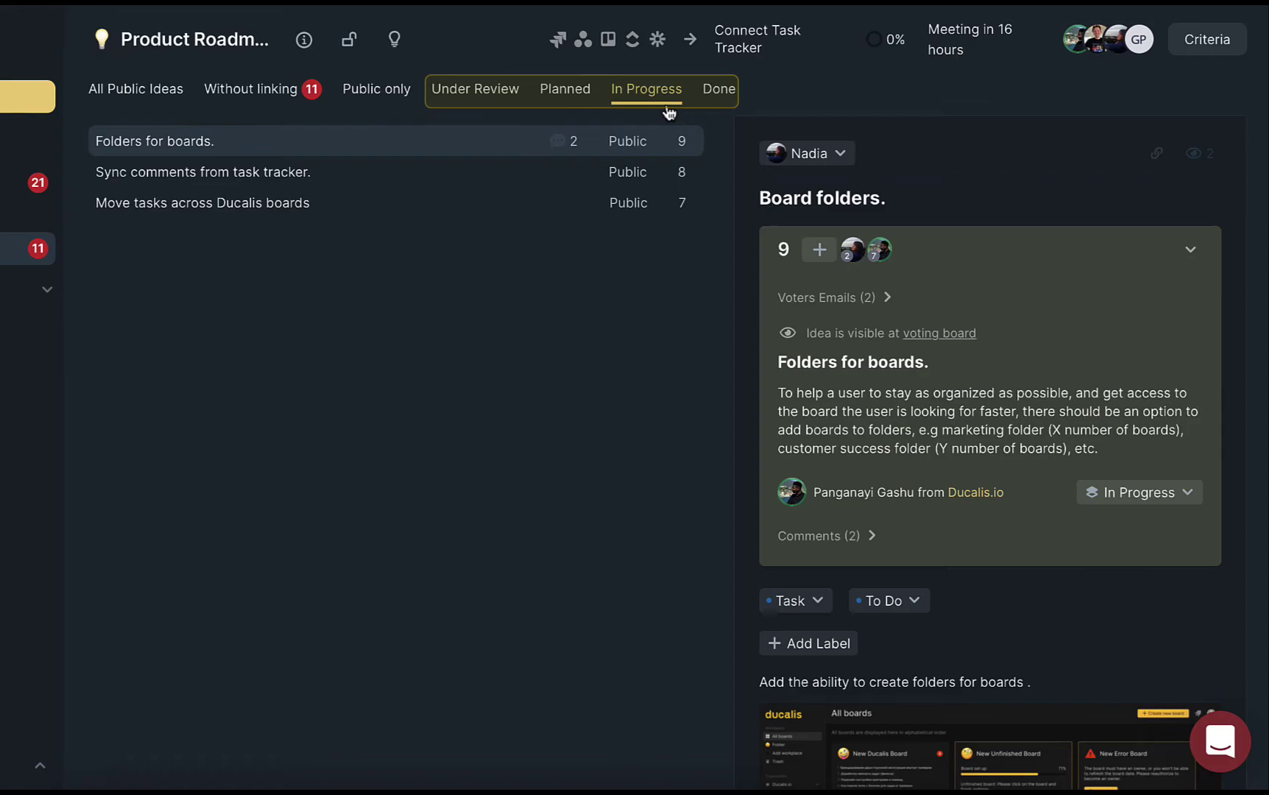
click(257, 94)
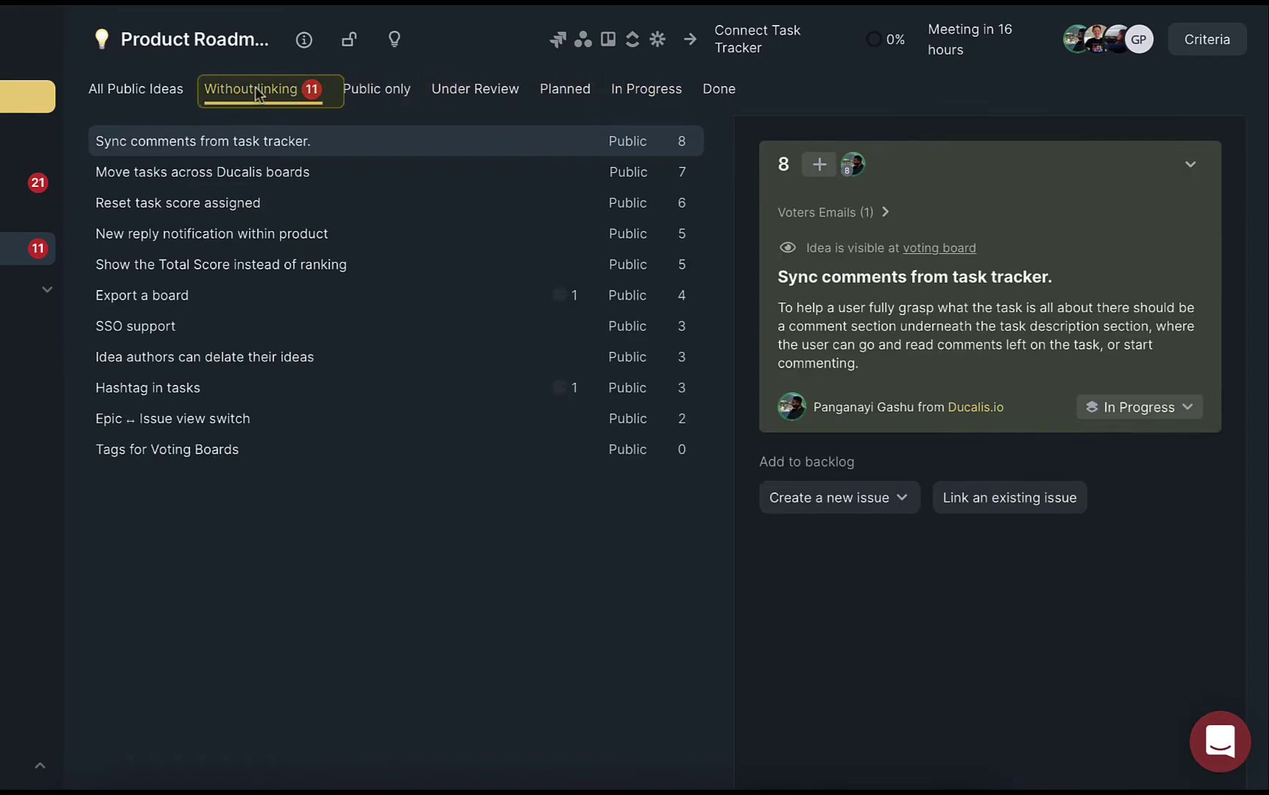
Create a new backlog issue from "Reset task score assigned" and link "New reply notification within product" to an existing issue.
click(442, 210)
click(844, 468)
click(849, 518)
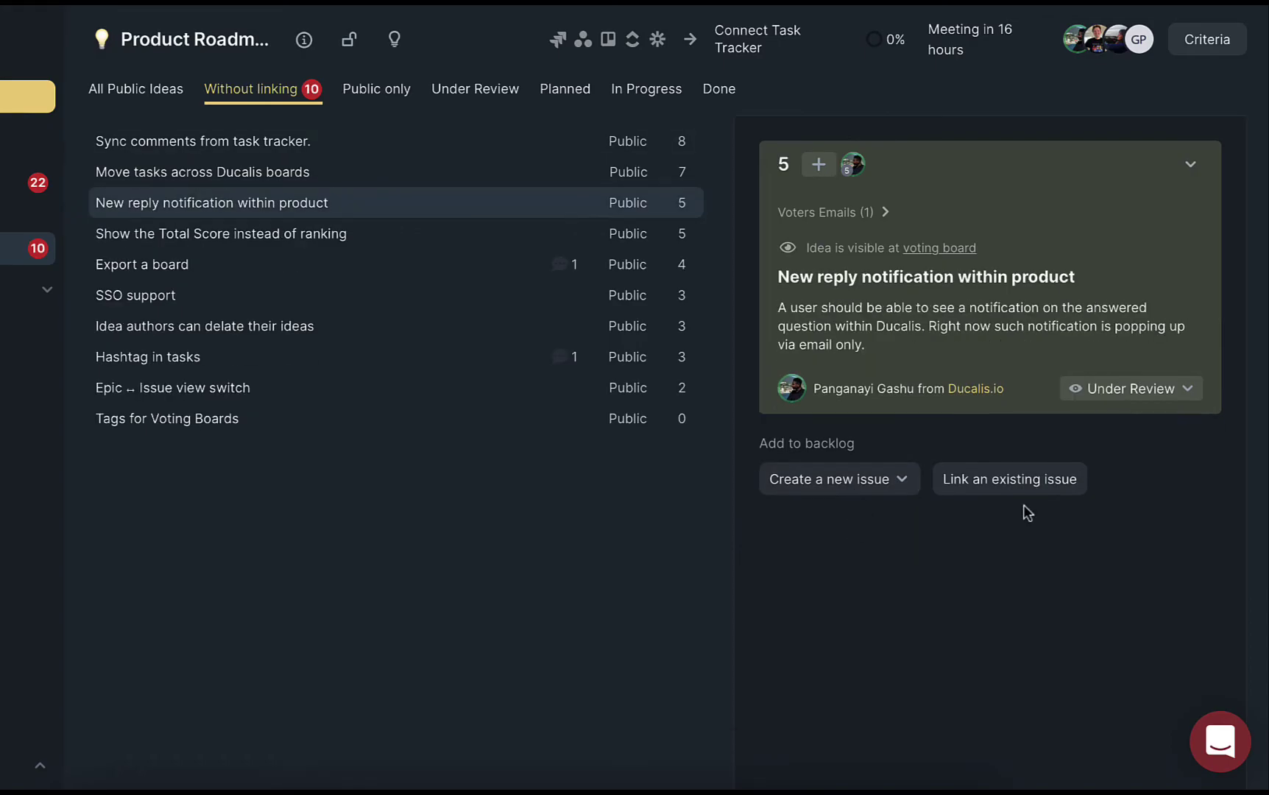
click(1022, 485)
click(962, 427)
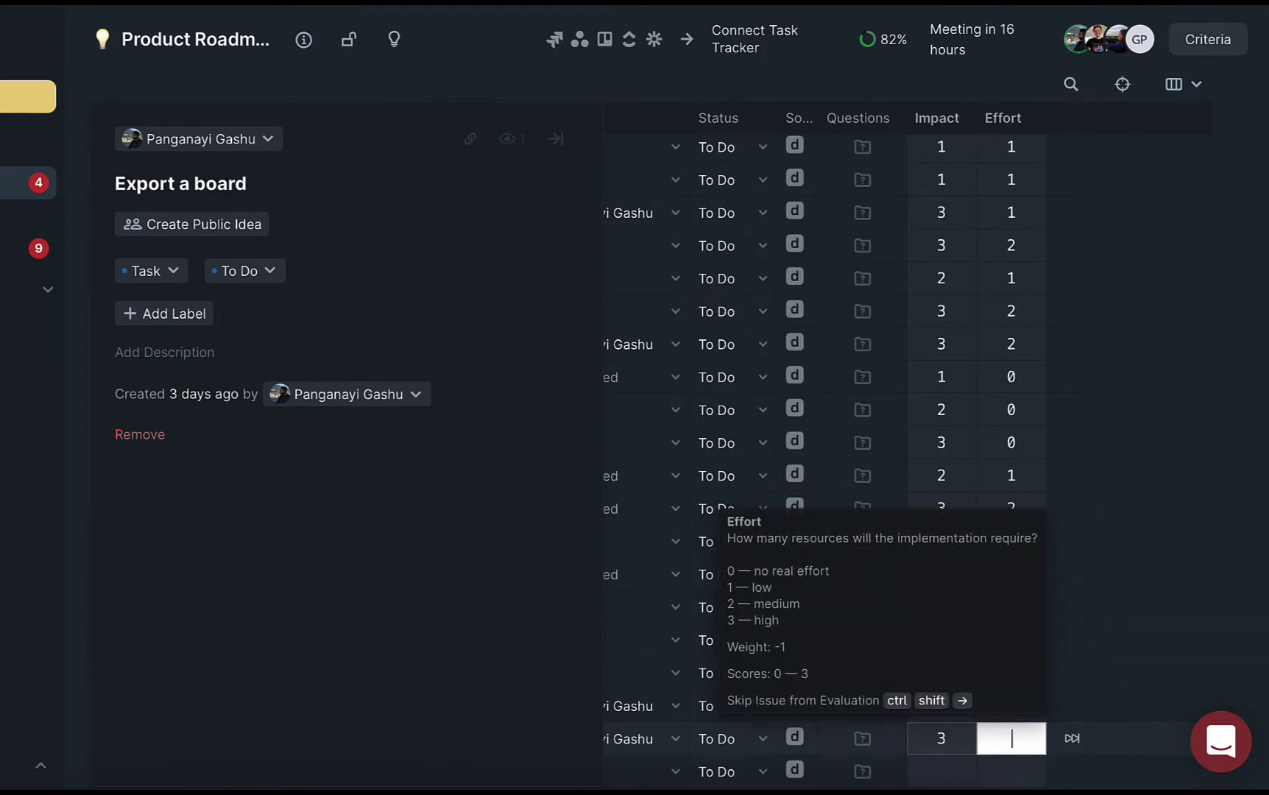
Score the Effort of "Export a board" as 1 and the Impact of "Board folders." as 1.
text(1)
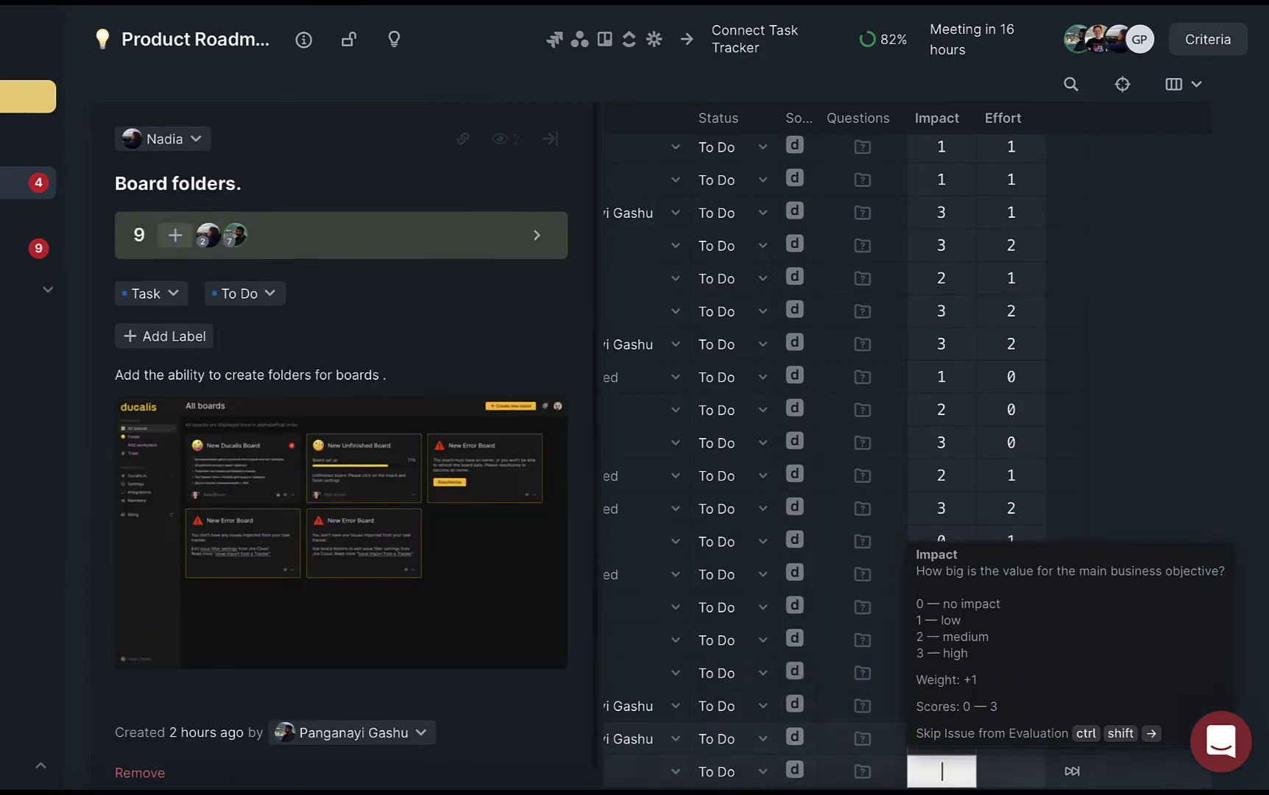
text(1)
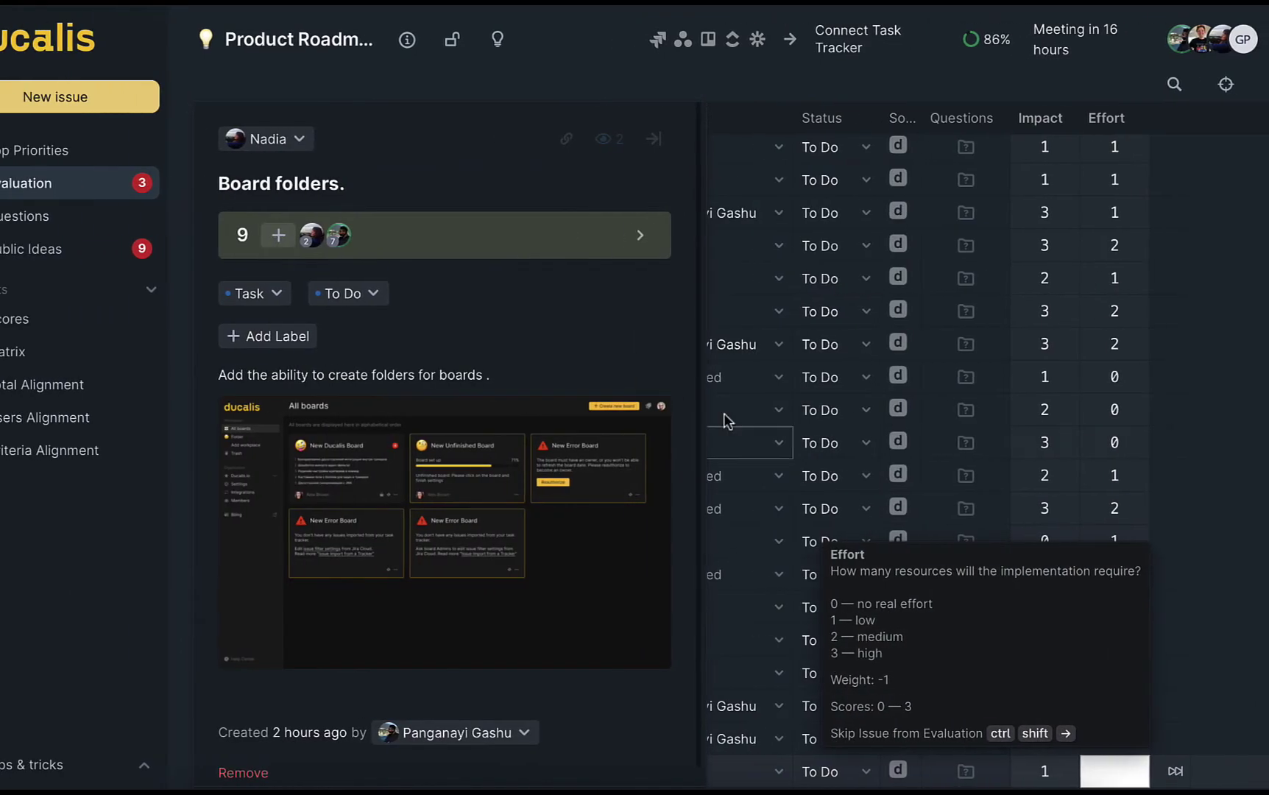
Expand the public idea attached to "Board folders." in the evaluation view and examine its comments.
click(538, 234)
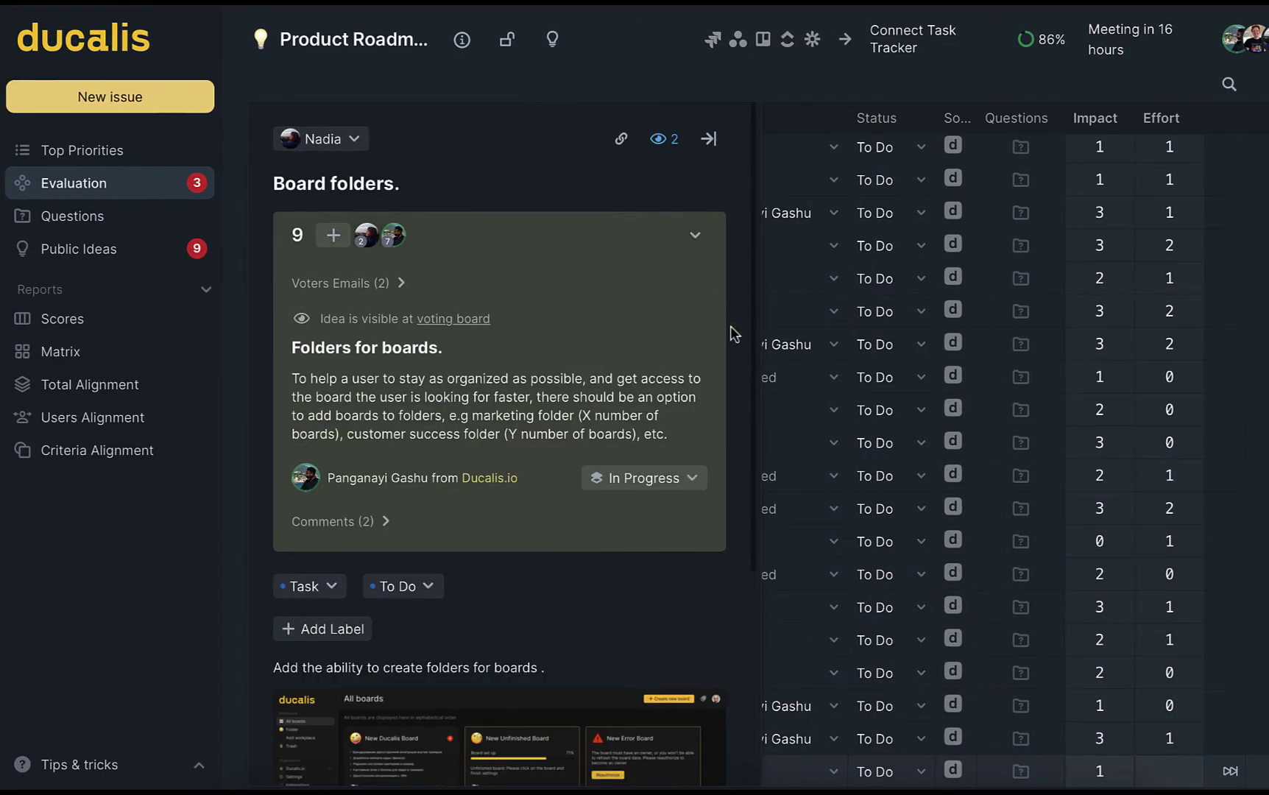
scroll(731, 325, down, 1)
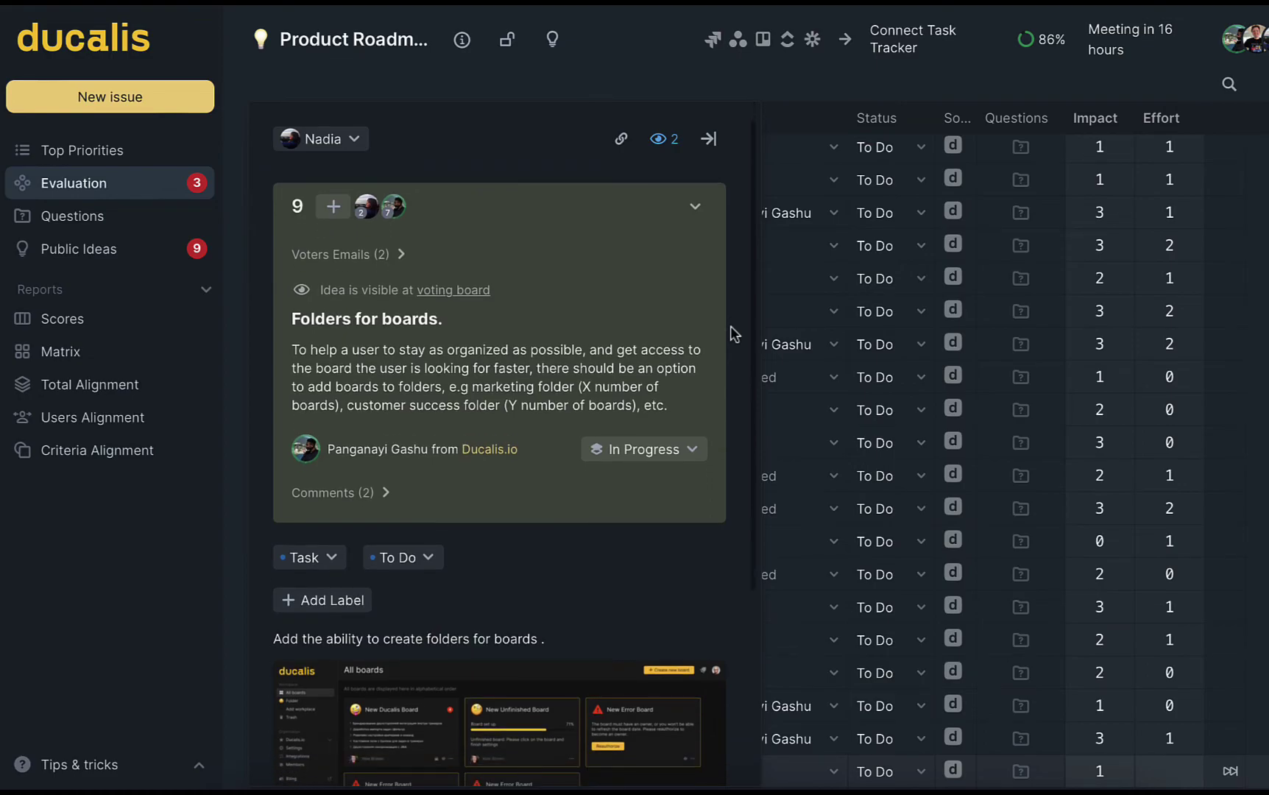
click(381, 495)
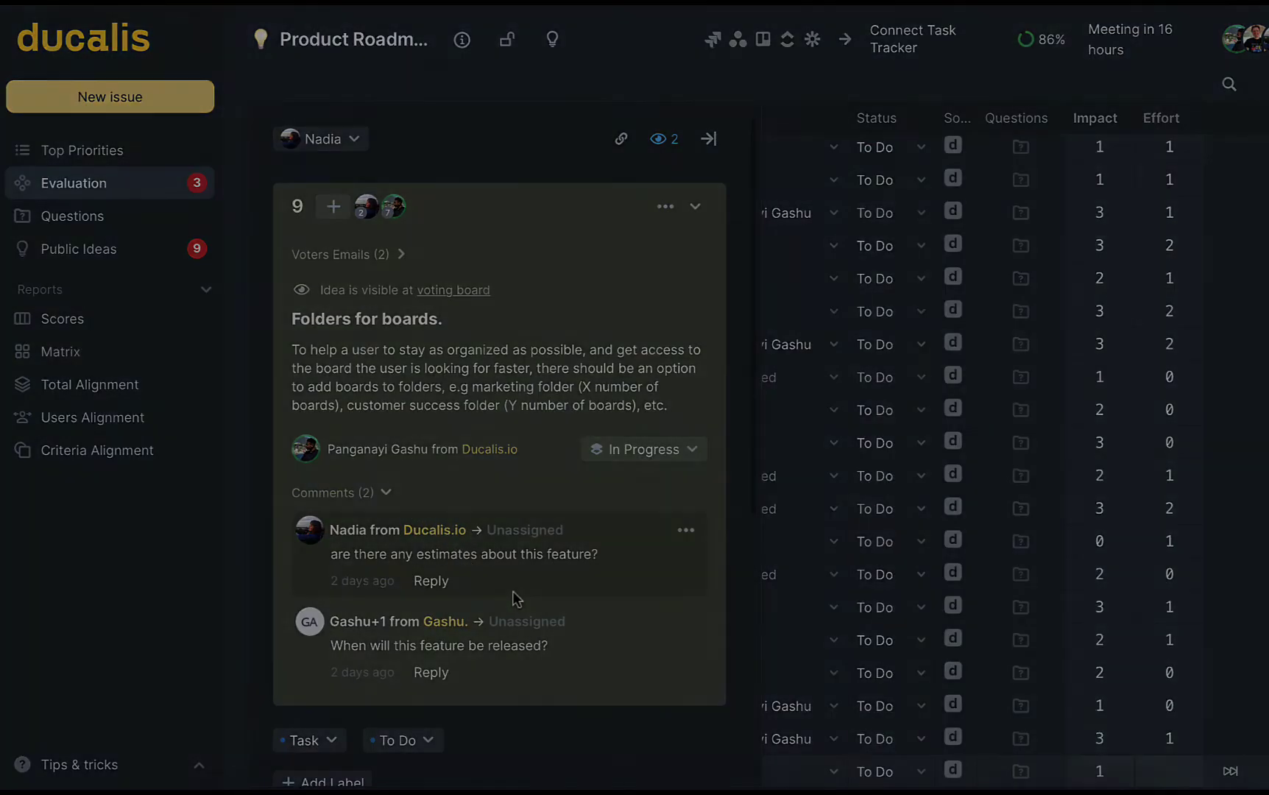